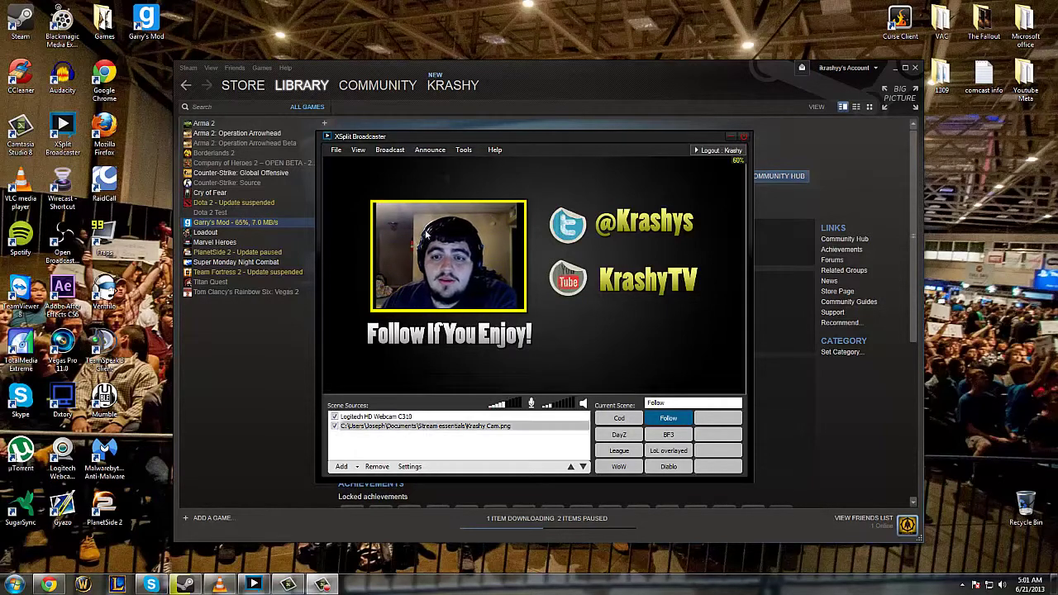
pyautogui.moveTo(563, 138); pyautogui.dragTo(547, 117)
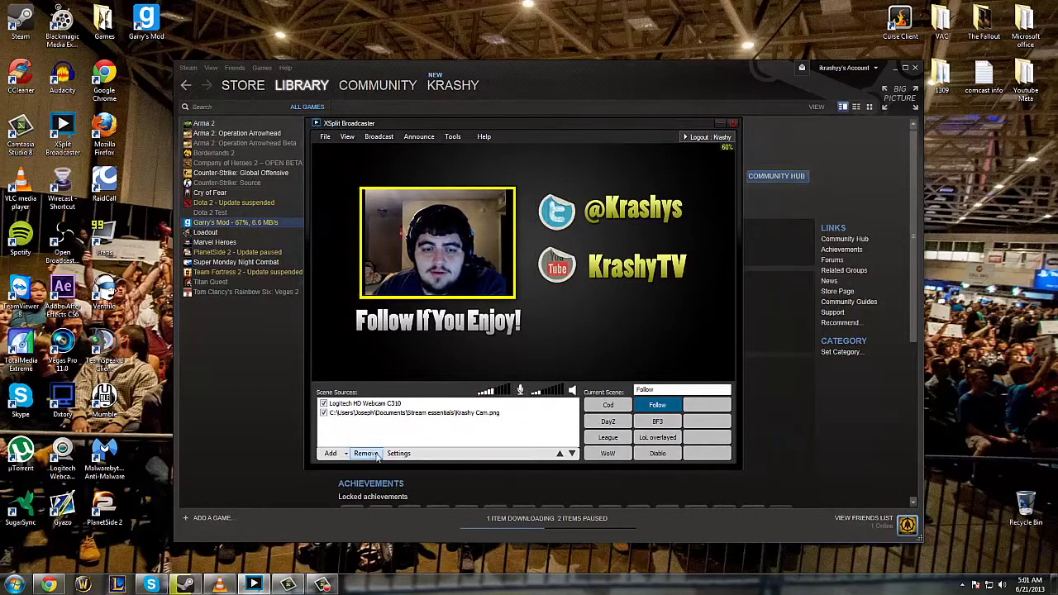
pyautogui.click(354, 404)
pyautogui.click(354, 412)
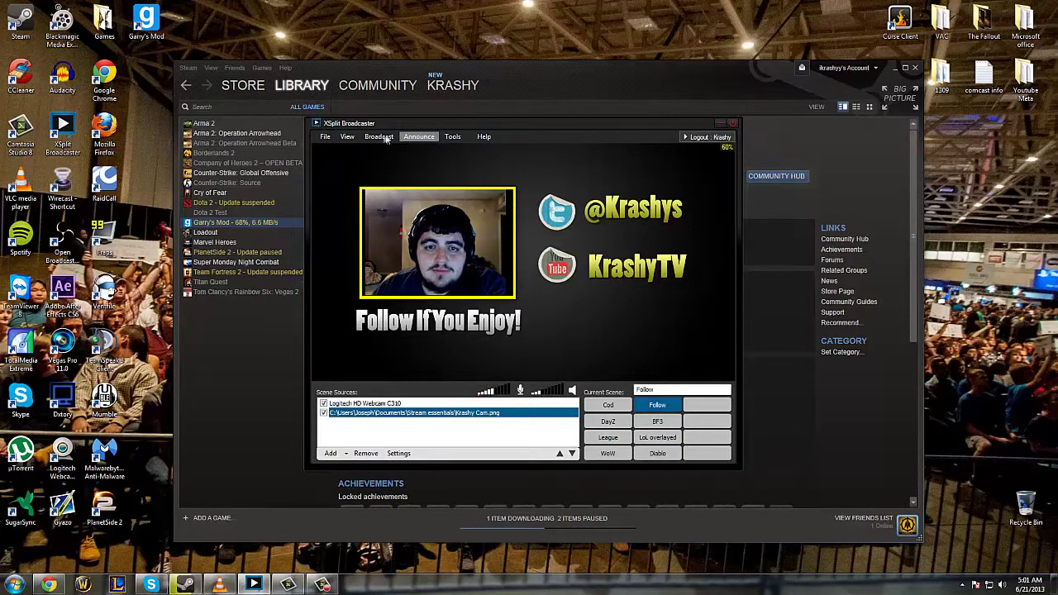
pyautogui.click(328, 138)
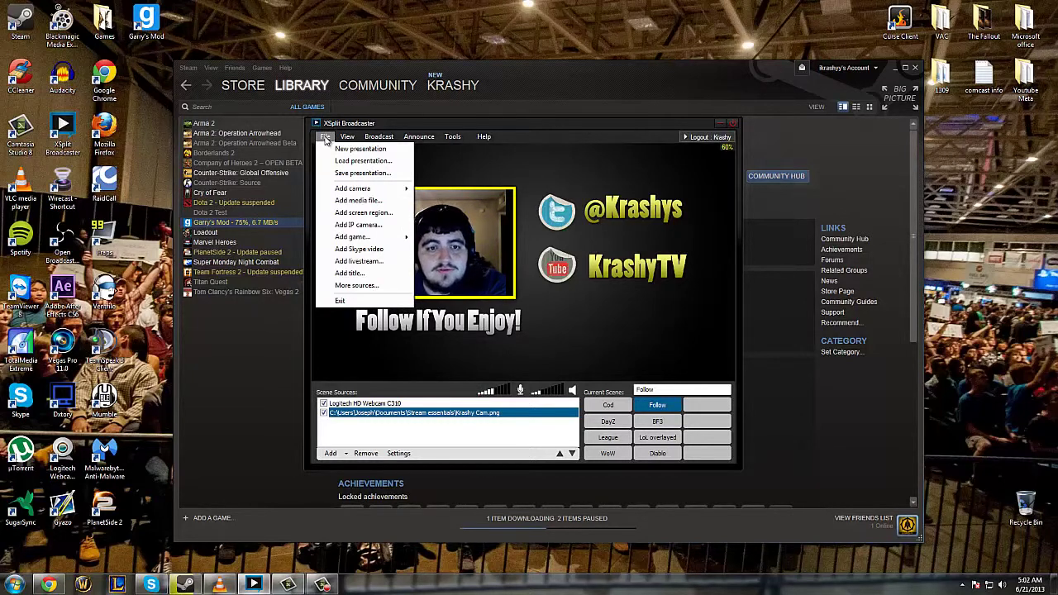
# Examine the full list of resolutions that can be shown in the broadcaster's resolution menu, leaving it unedited.
pyautogui.moveTo(346, 139)
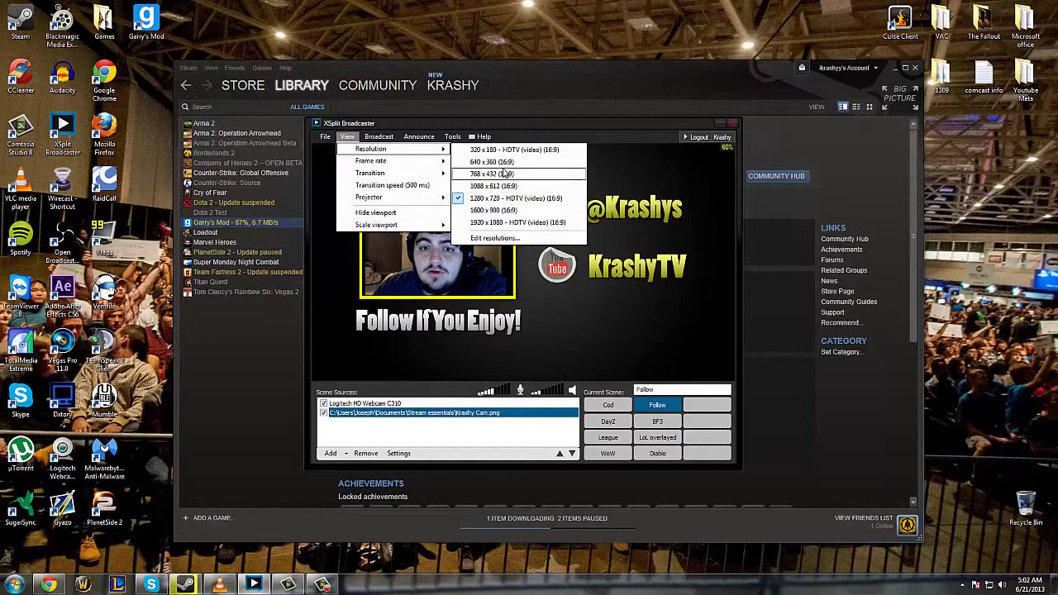
pyautogui.click(499, 239)
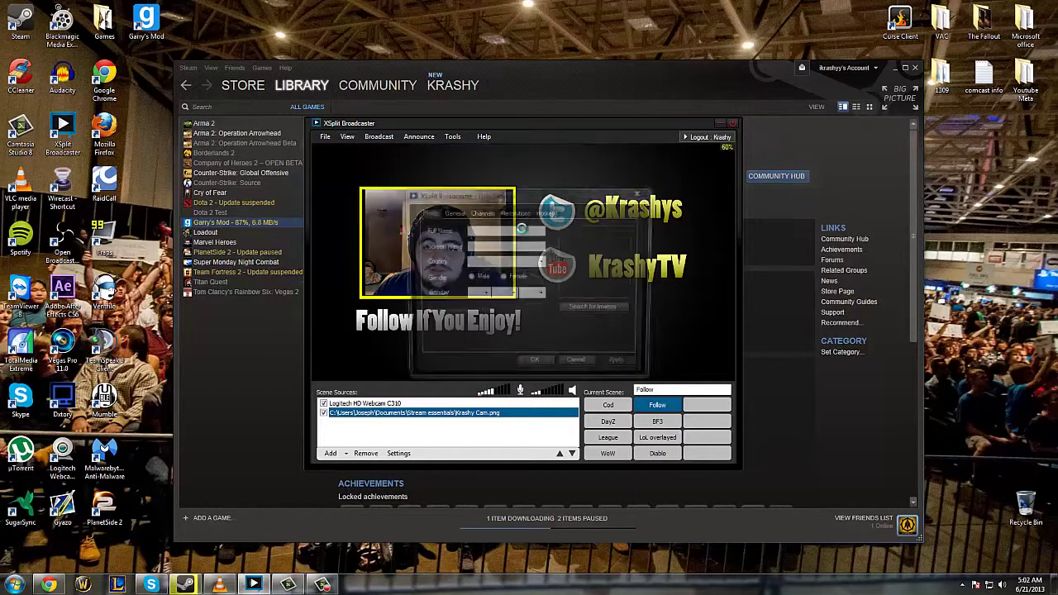
pyautogui.scroll(-8, 521, 274)
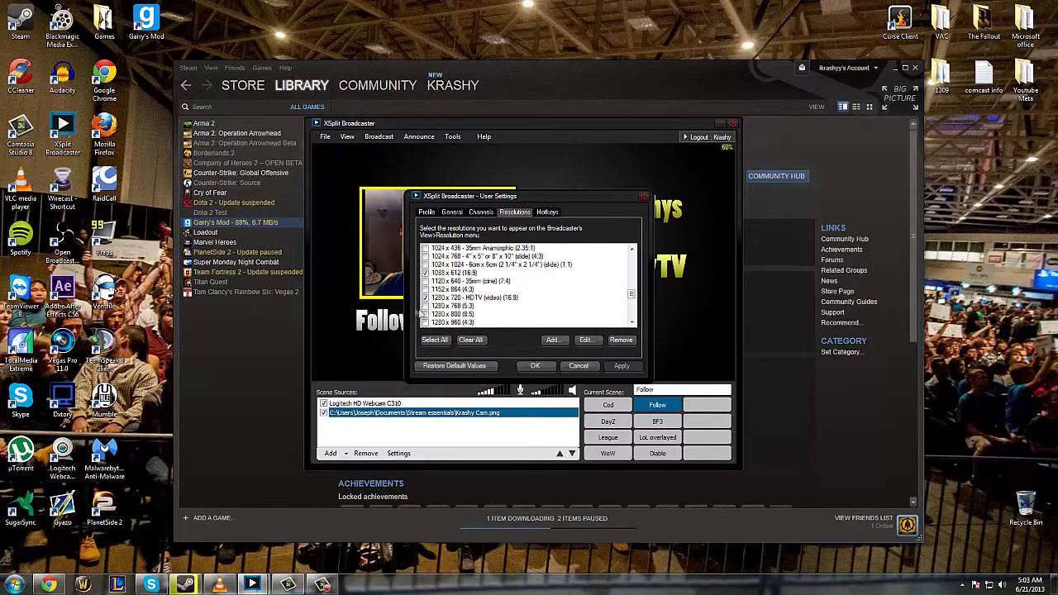
pyautogui.scroll(-1, 477, 304)
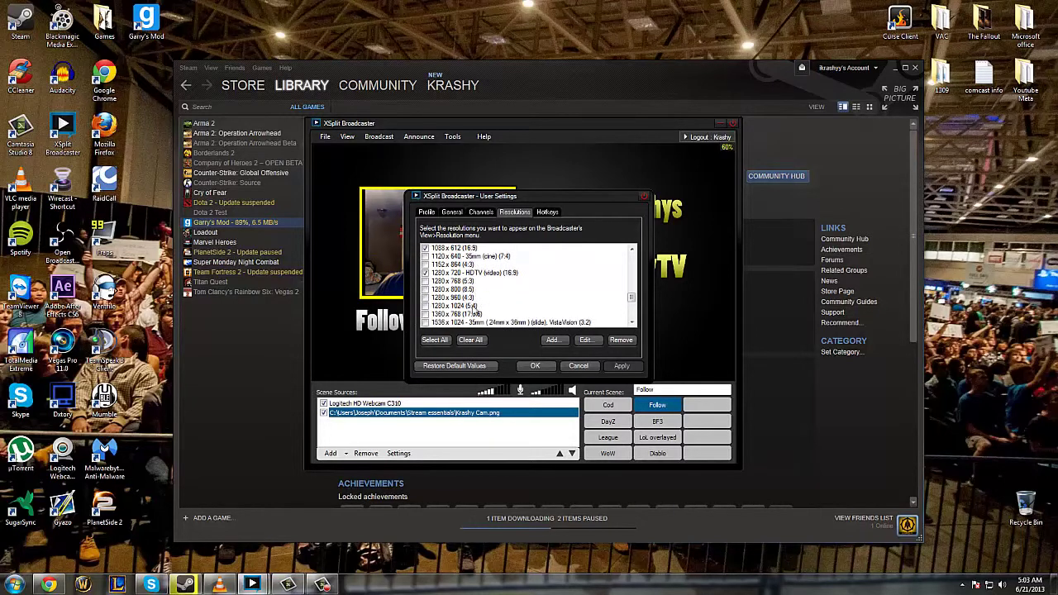
pyautogui.scroll(-1, 476, 305)
pyautogui.scroll(-2, 463, 318)
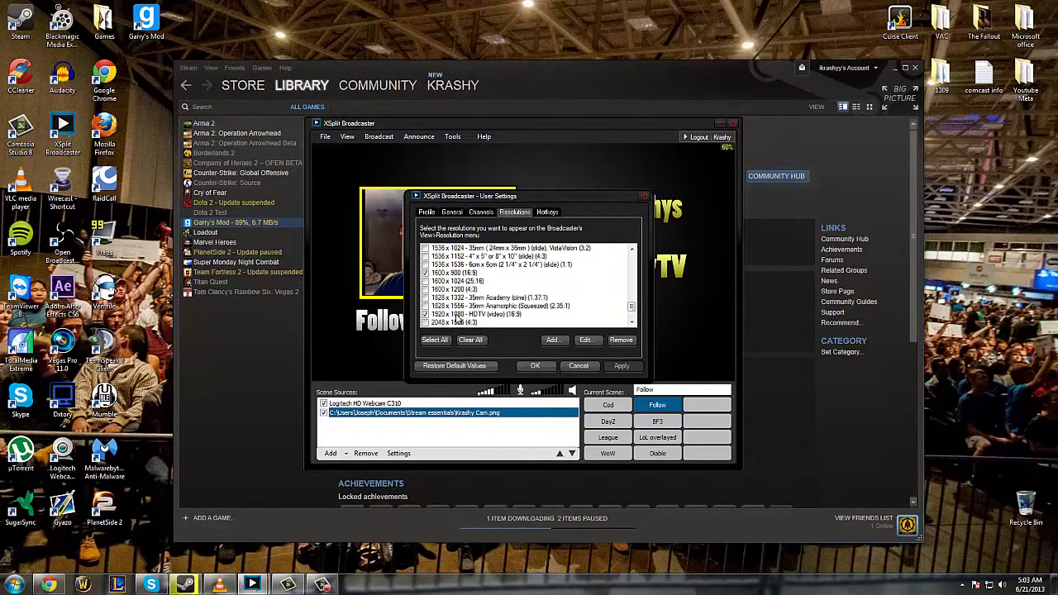
pyautogui.click(644, 196)
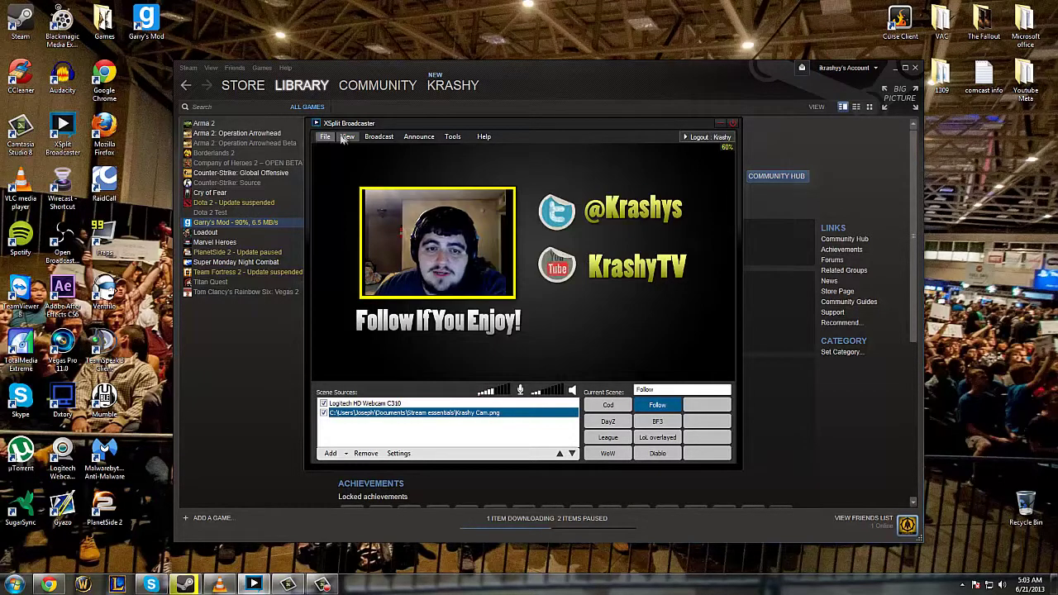
# Review the broadcaster's resolution presets, including 1280 x 720, and the neighbouring view options.
pyautogui.click(347, 136)
pyautogui.moveTo(368, 148)
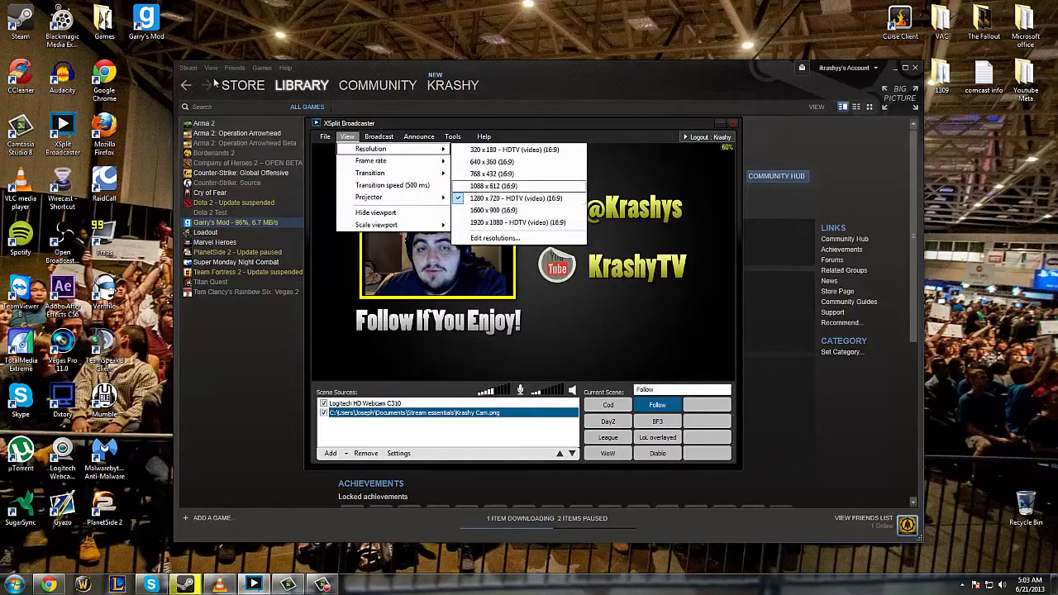
pyautogui.click(494, 199)
pyautogui.click(379, 137)
pyautogui.press('Escape')
pyautogui.press('Down')
pyautogui.press('Left')
pyautogui.moveTo(356, 151)
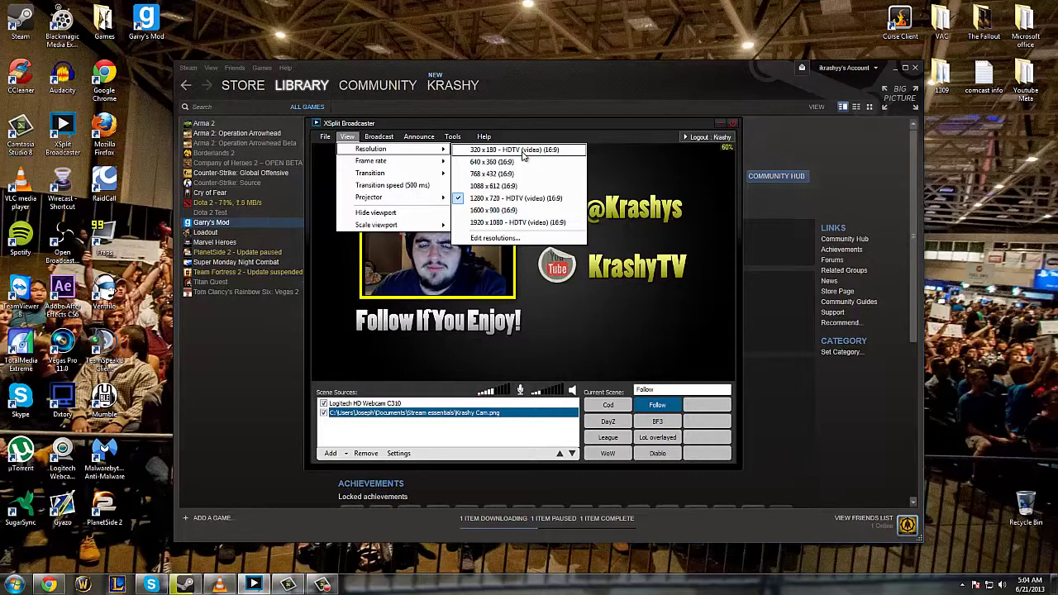
pyautogui.moveTo(404, 165)
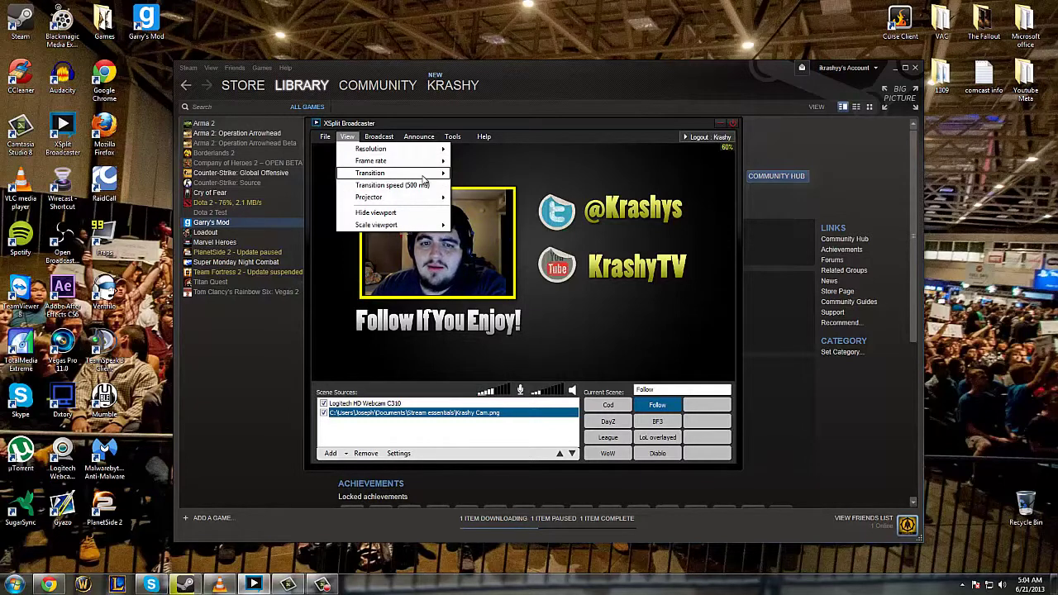
# Preview the scene transition by switching to the Cod scene and back to the Follow scene.
pyautogui.click(608, 405)
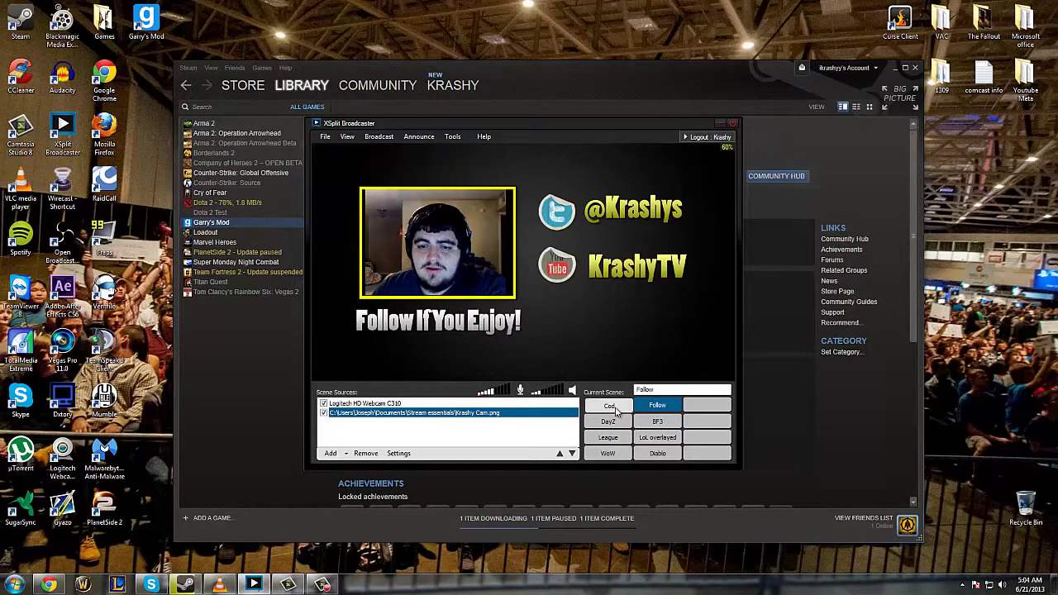
pyautogui.click(608, 405)
pyautogui.click(658, 407)
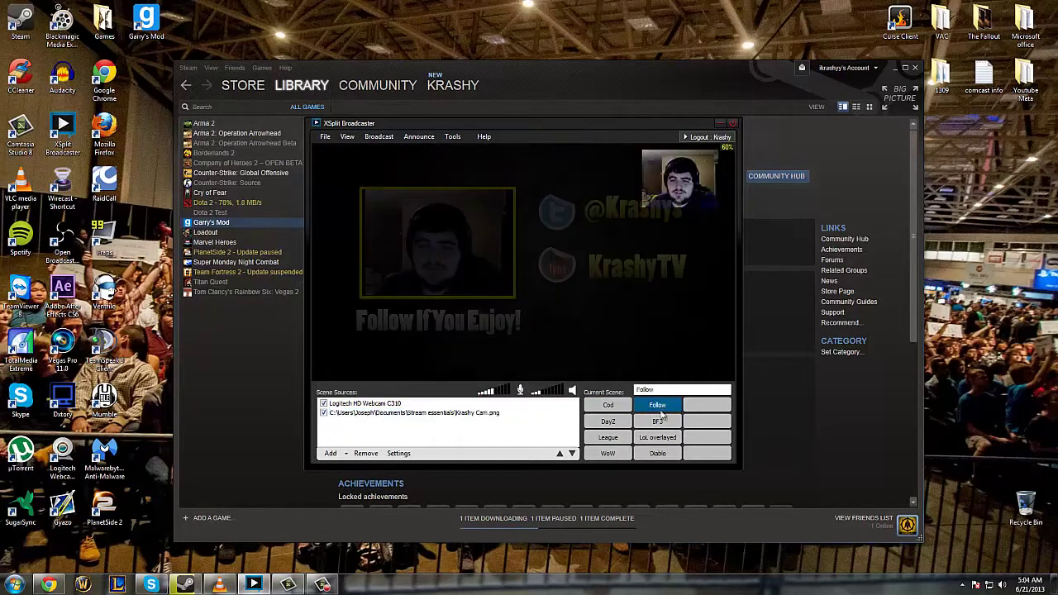
# Look through the available scene transitions, projector screens and viewport scale options.
pyautogui.click(348, 137)
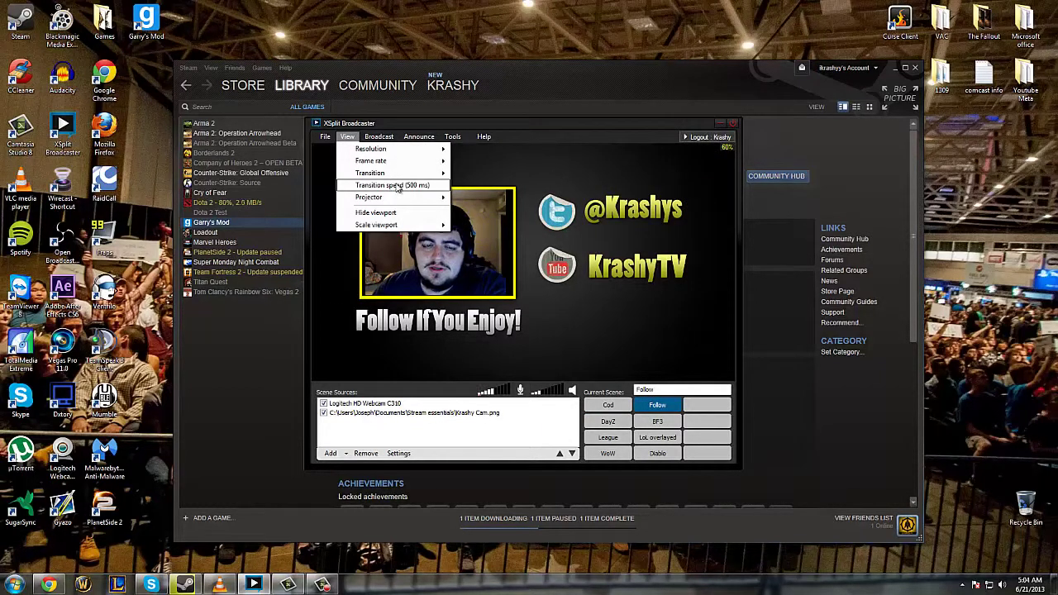
pyautogui.moveTo(398, 176)
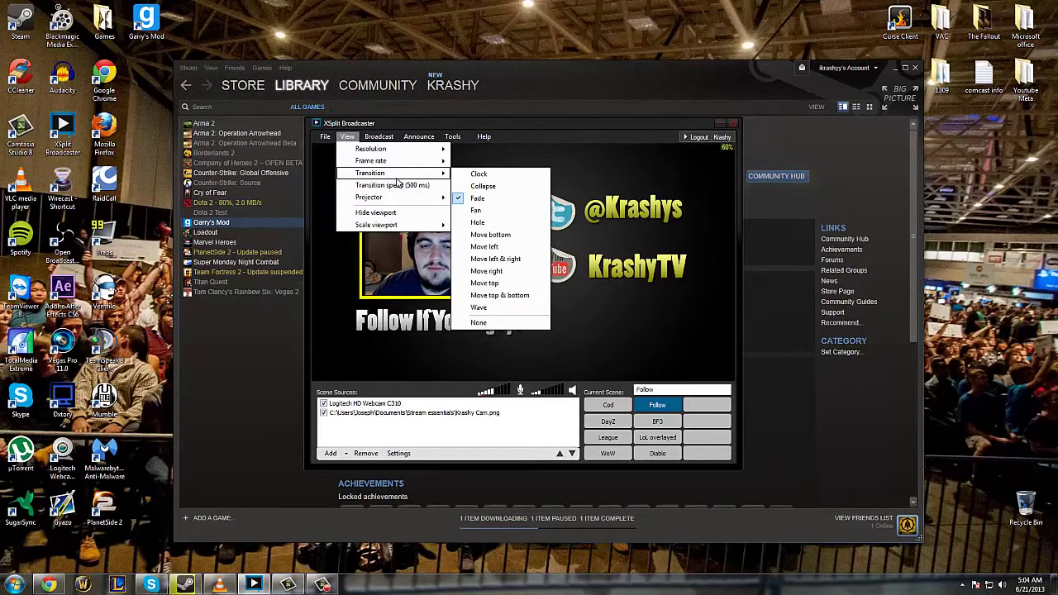
pyautogui.moveTo(414, 197)
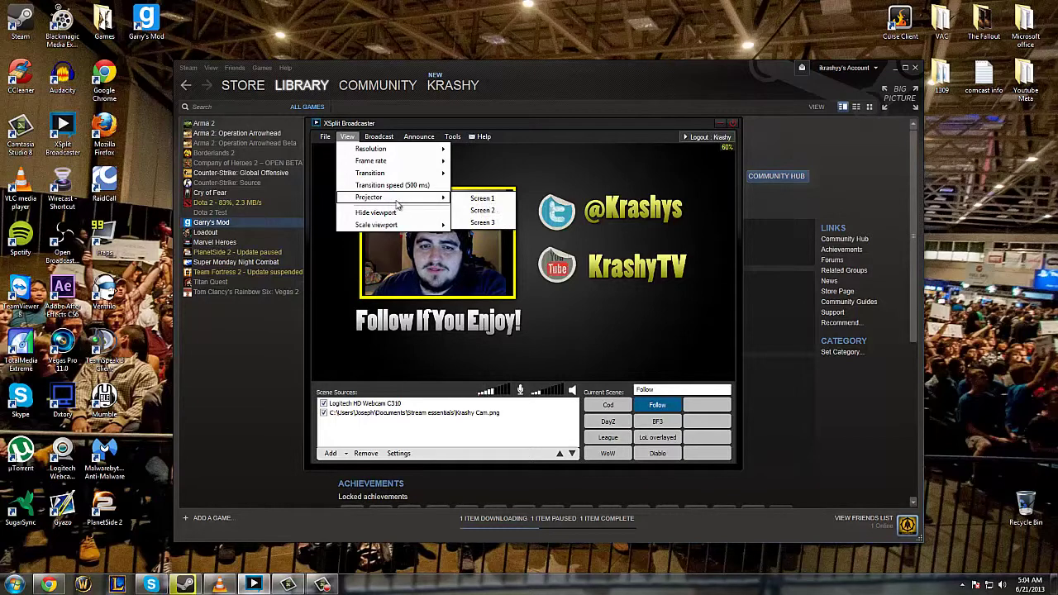
pyautogui.moveTo(401, 229)
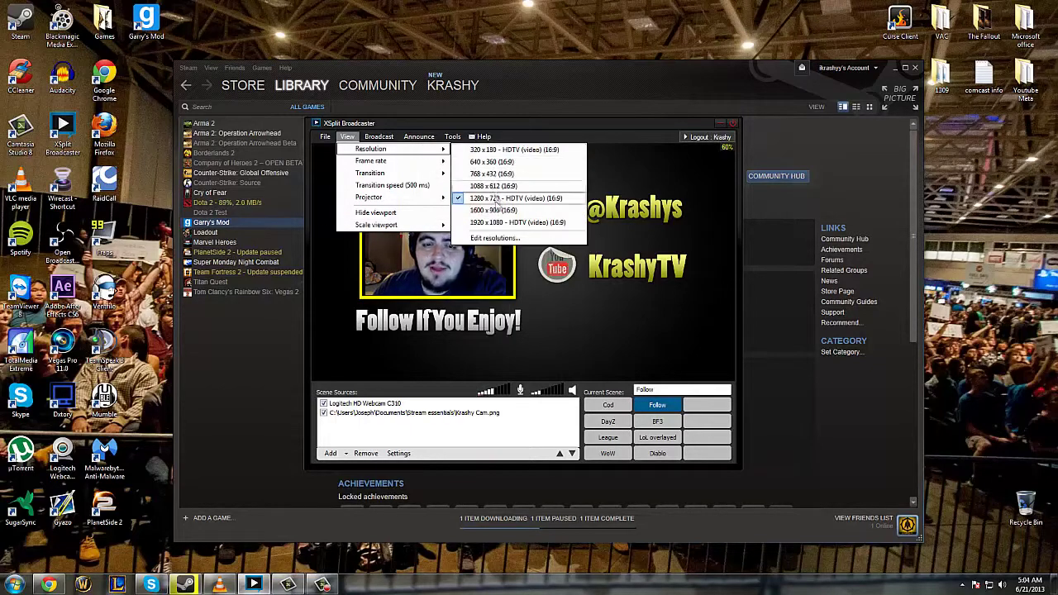
# Try the 1920 x 1080 broadcast resolution and return to 1280 x 720.
pyautogui.click(501, 223)
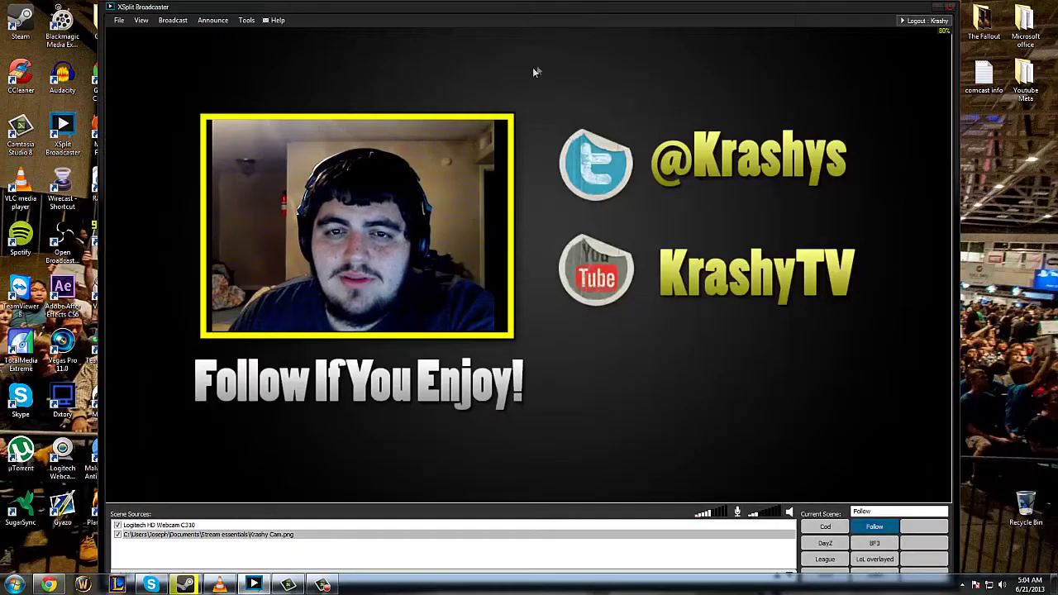
pyautogui.click(141, 20)
pyautogui.moveTo(148, 34)
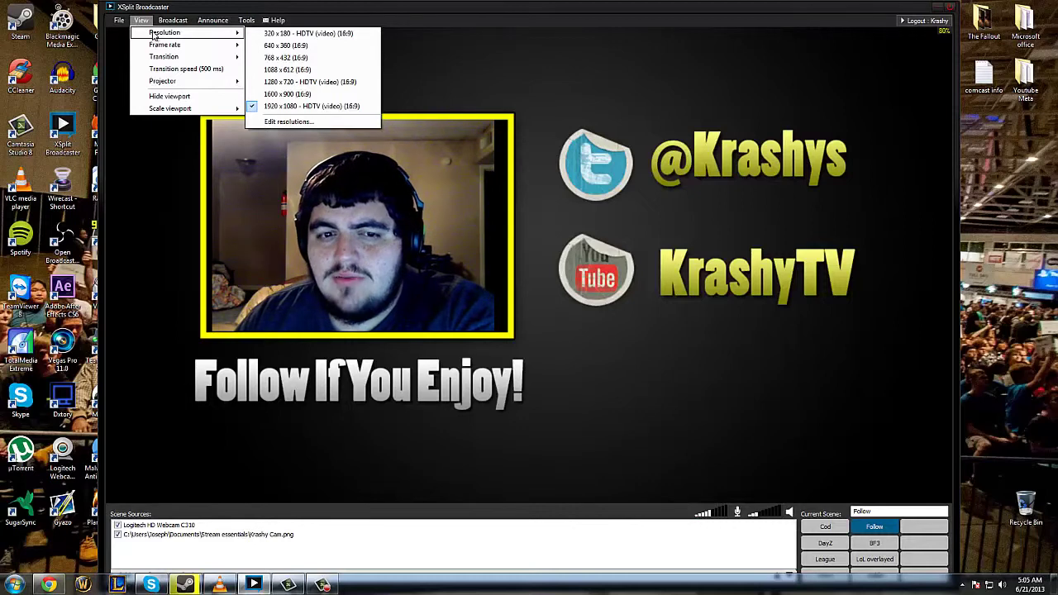
pyautogui.click(295, 83)
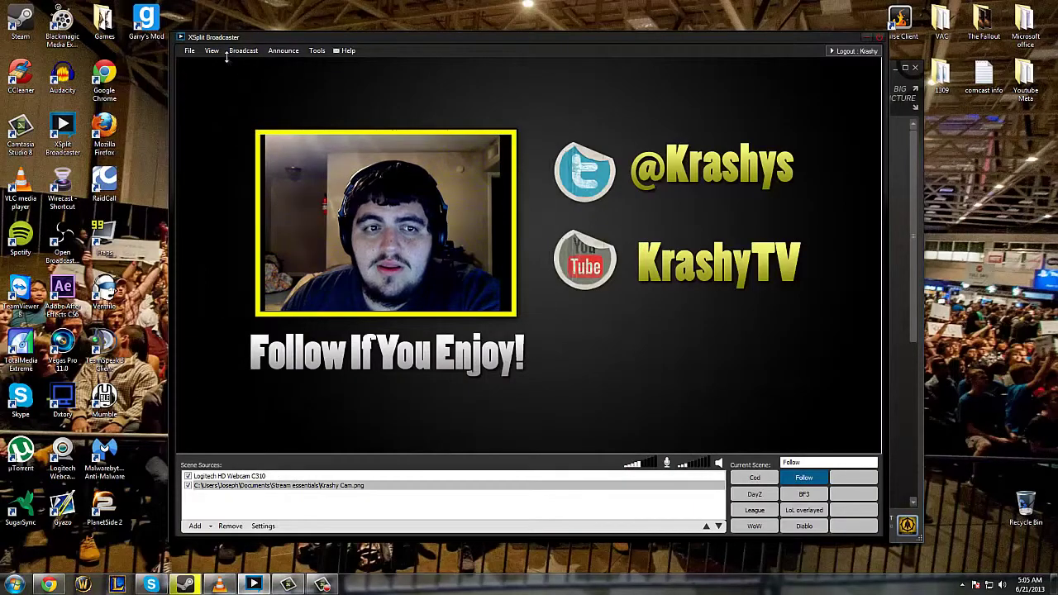
# Scale the viewport to 60% and reposition the broadcaster window over the Steam library.
pyautogui.click(212, 50)
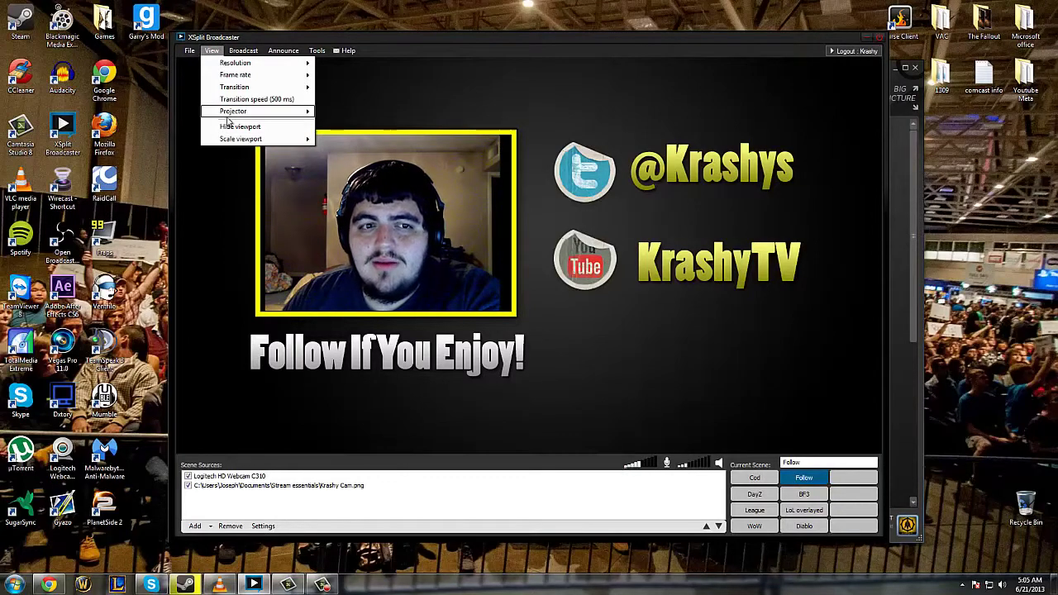
pyautogui.moveTo(259, 139)
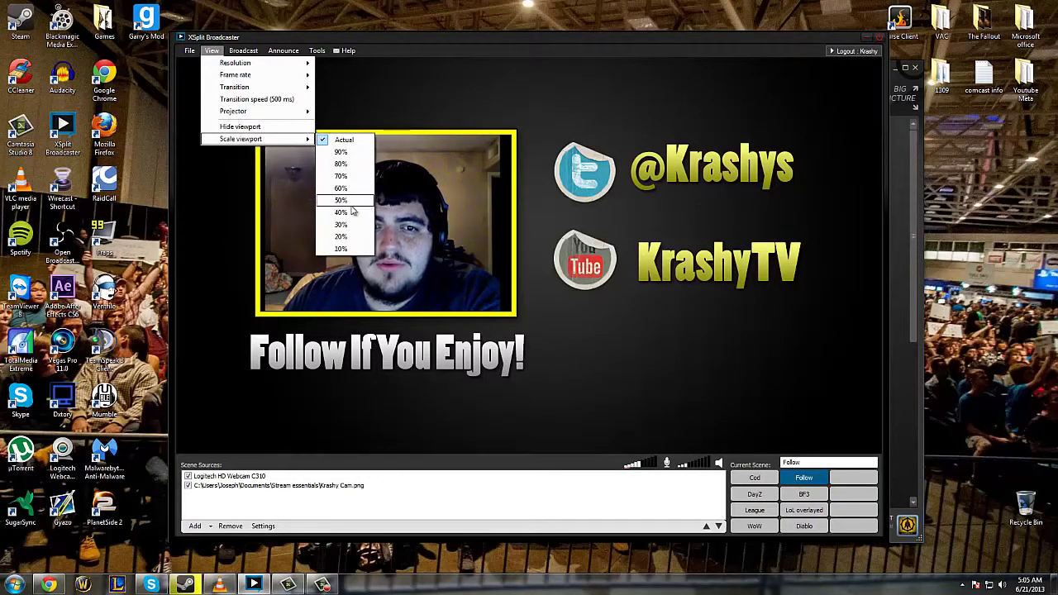
pyautogui.click(335, 191)
pyautogui.moveTo(612, 128); pyautogui.dragTo(557, 120)
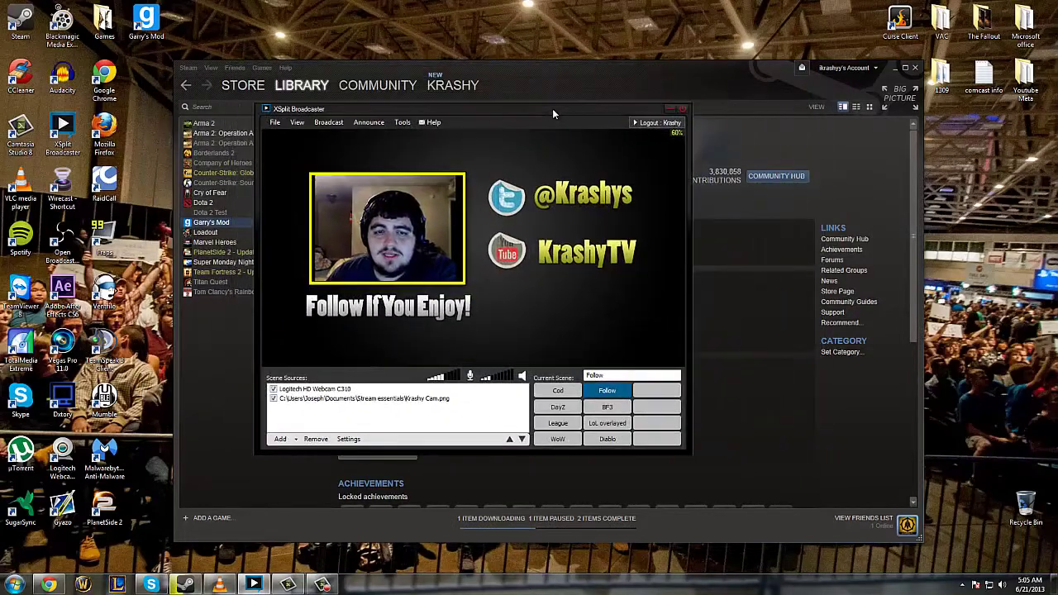
# Open the broadcast channel settings and view the blank properties form for a new Justin.tv/Twitch channel without saving it.
pyautogui.click(327, 124)
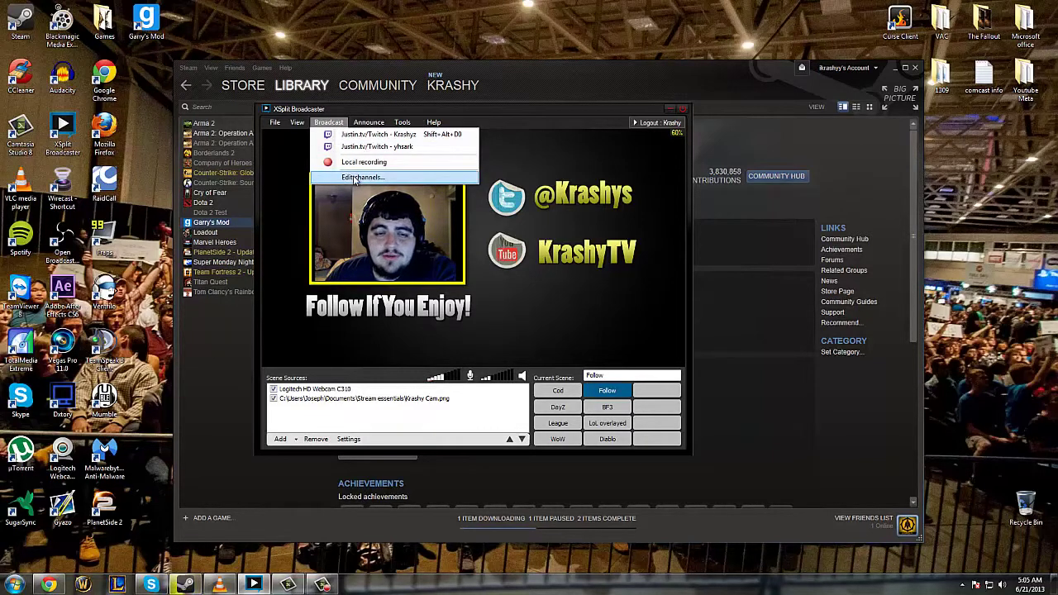
pyautogui.click(357, 178)
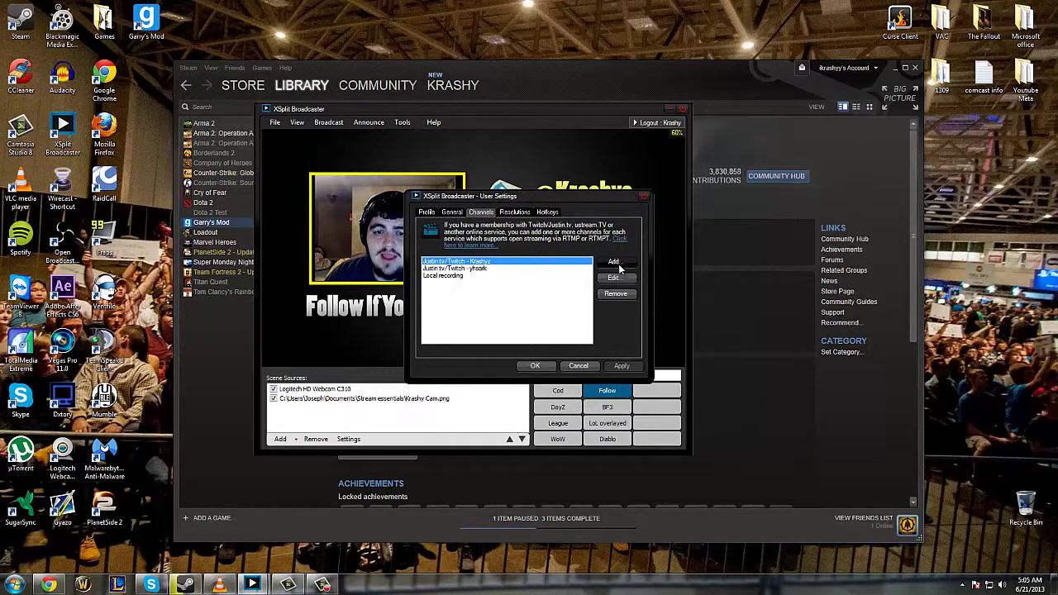
pyautogui.click(618, 263)
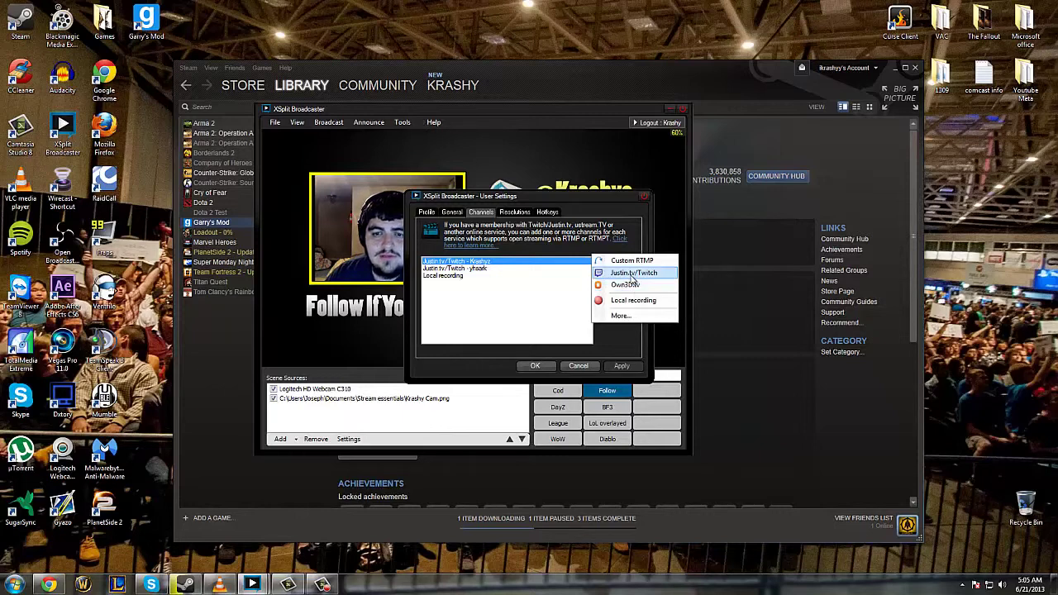
pyautogui.click(642, 273)
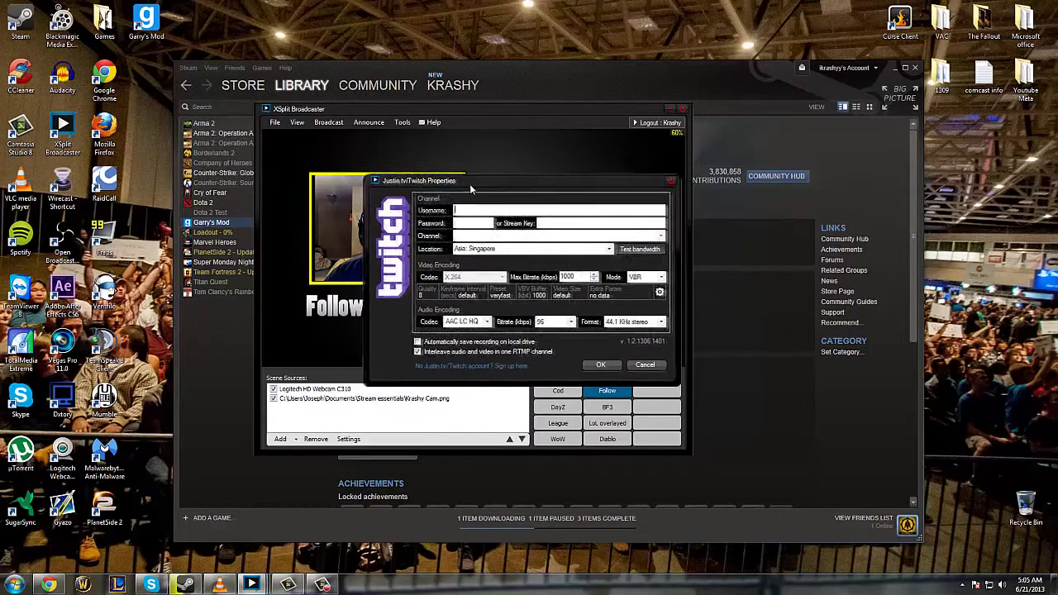
pyautogui.moveTo(549, 172); pyautogui.dragTo(626, 152)
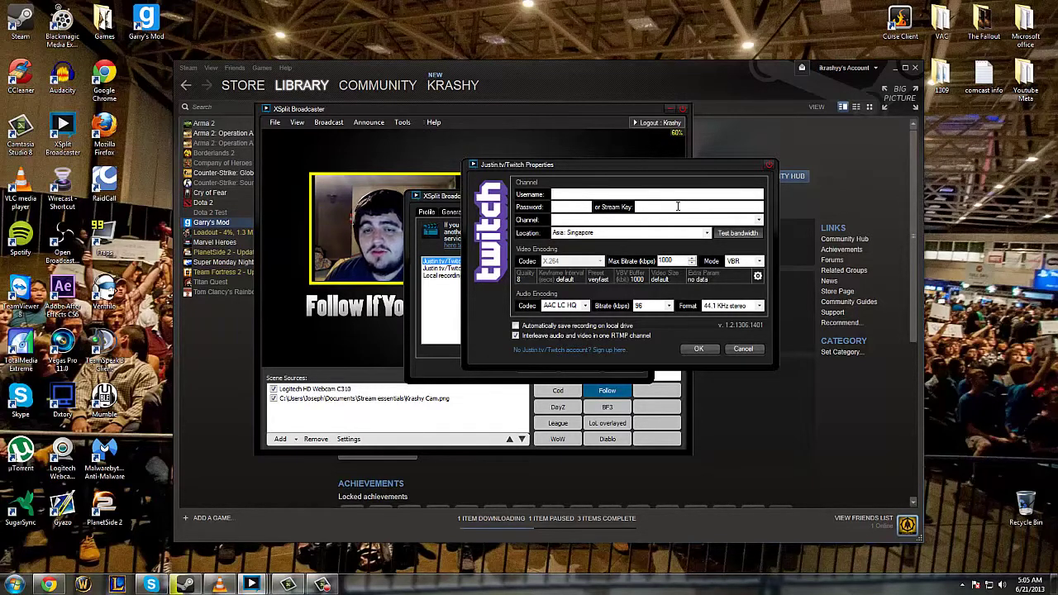
pyautogui.click(564, 221)
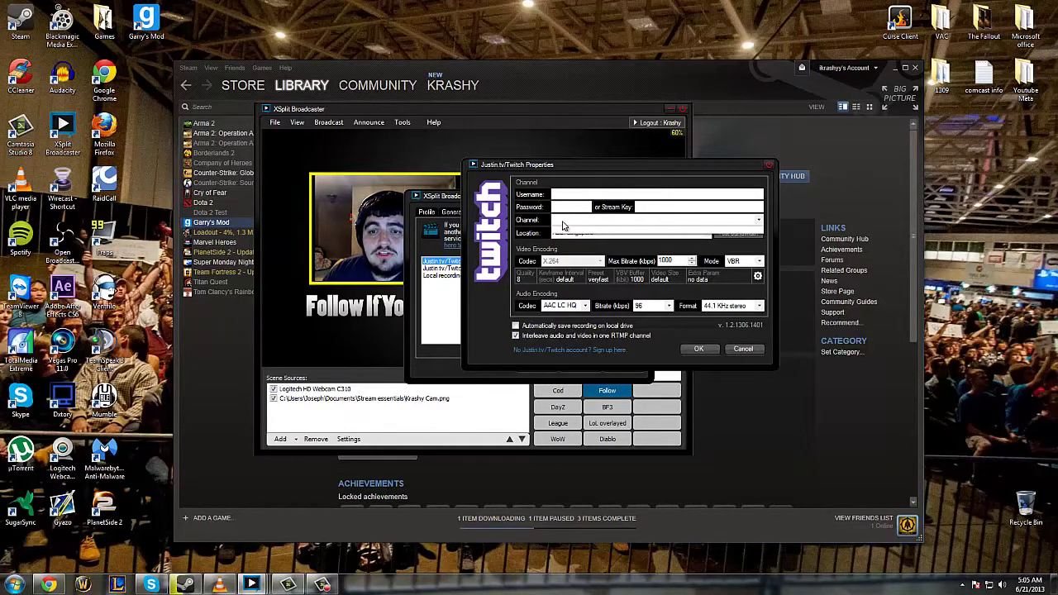
pyautogui.click(575, 227)
pyautogui.click(769, 165)
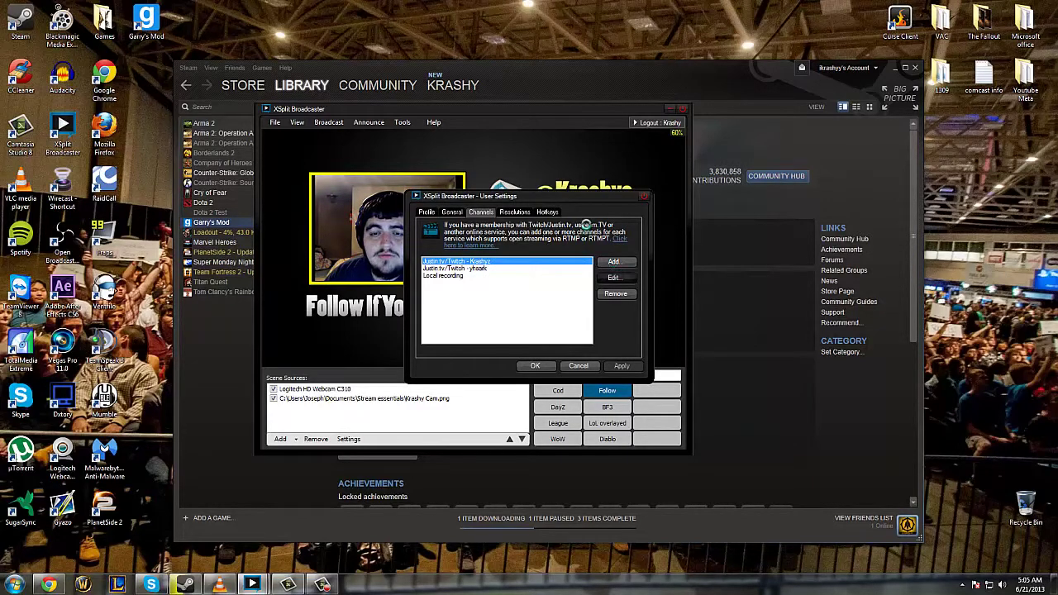
# Open the first Justin.tv/Twitch channel's properties, move the form aside, and examine its username and stream key fields.
pyautogui.press('Return')
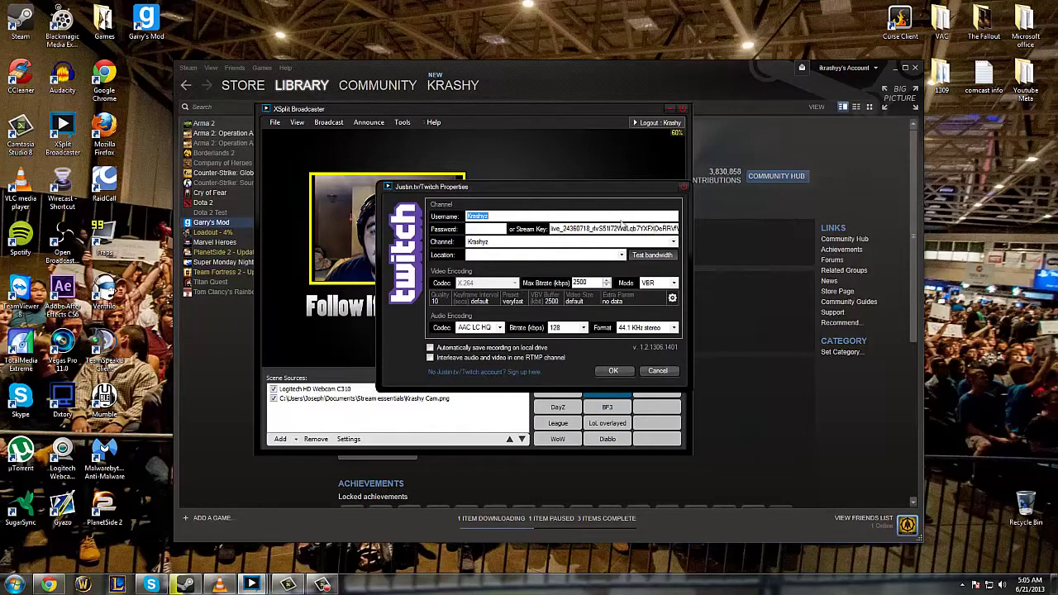
pyautogui.moveTo(601, 188); pyautogui.dragTo(673, 197)
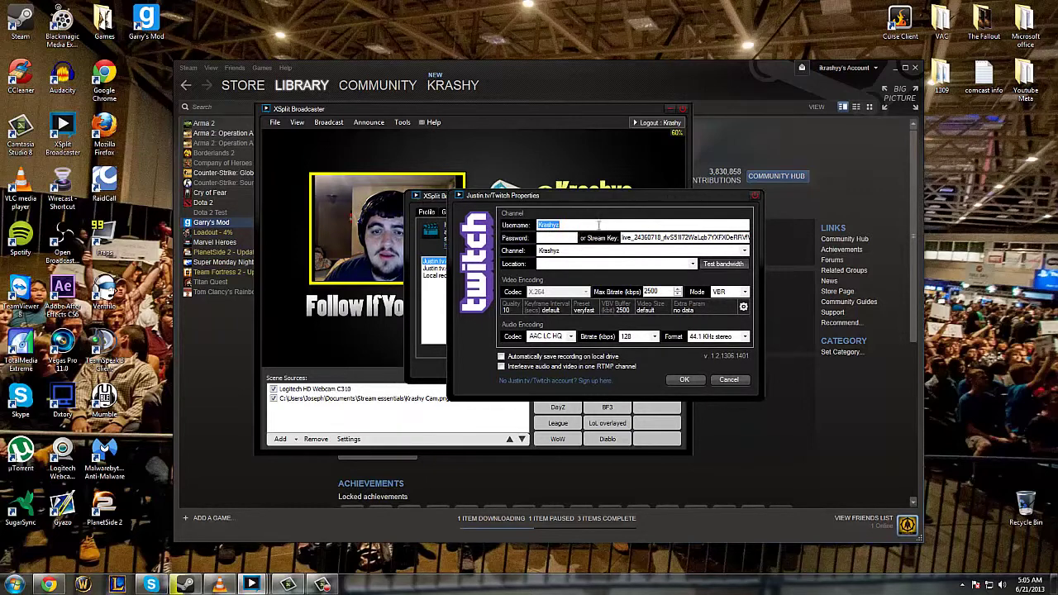
pyautogui.click(739, 237)
pyautogui.moveTo(738, 237); pyautogui.dragTo(666, 237)
pyautogui.click(666, 237)
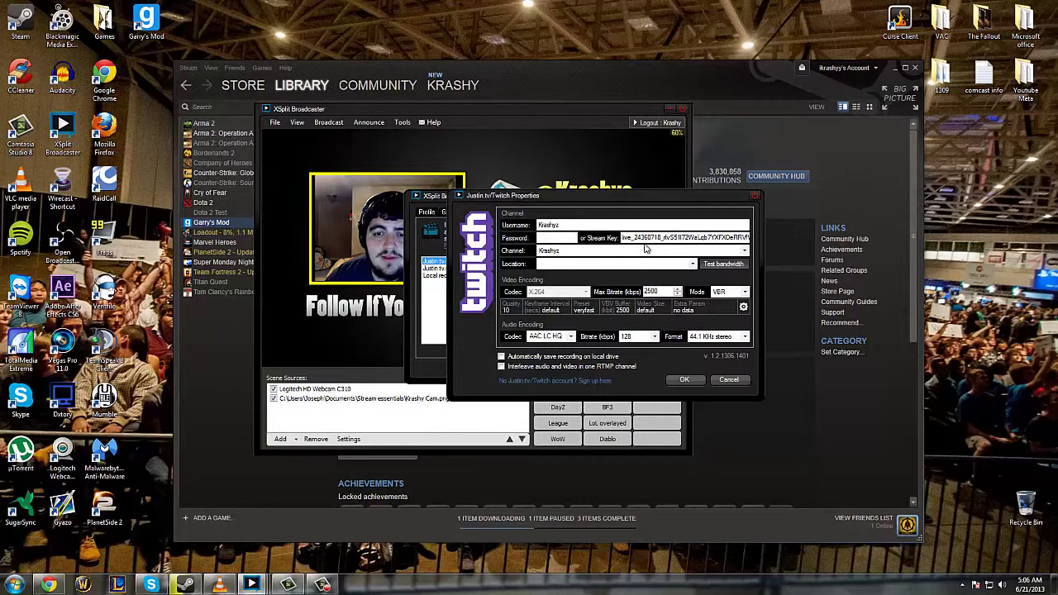
# Examine the channel choices and the ingest server locations with their ping and jitter figures, leaving the location blank.
pyautogui.click(573, 254)
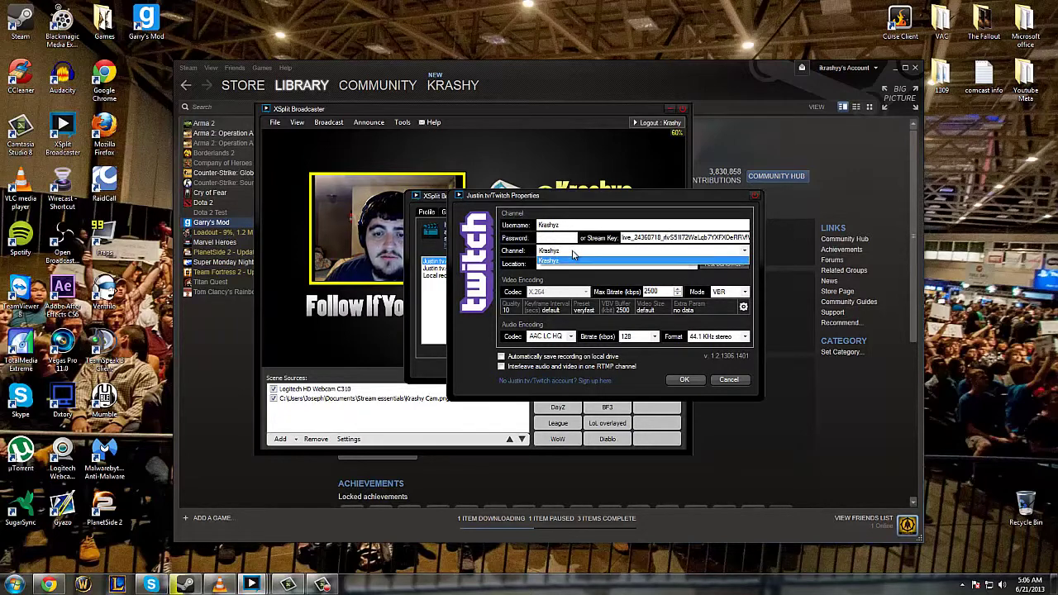
pyautogui.click(573, 254)
pyautogui.click(579, 263)
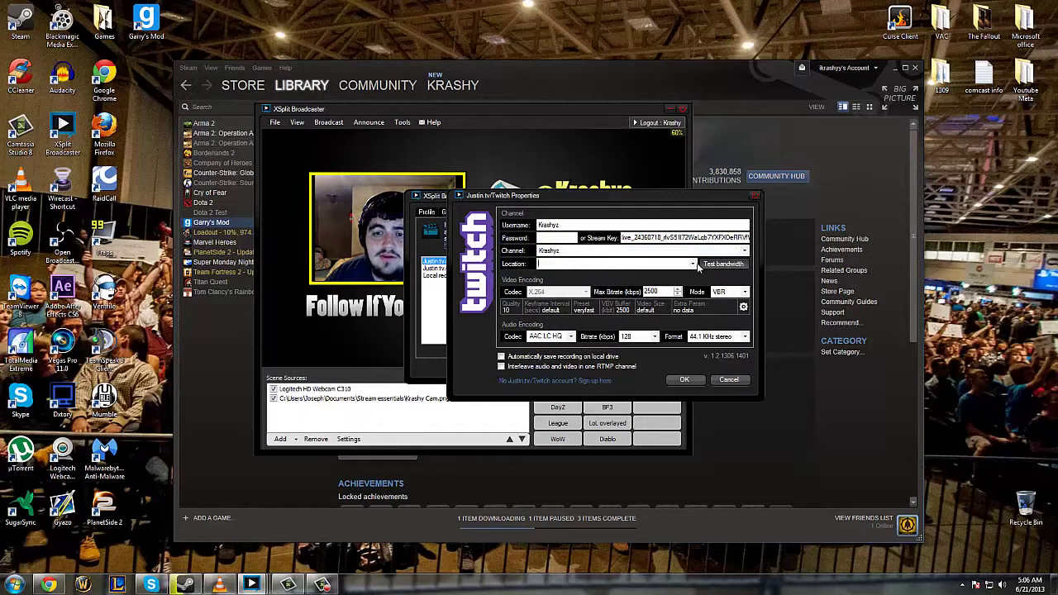
pyautogui.click(696, 263)
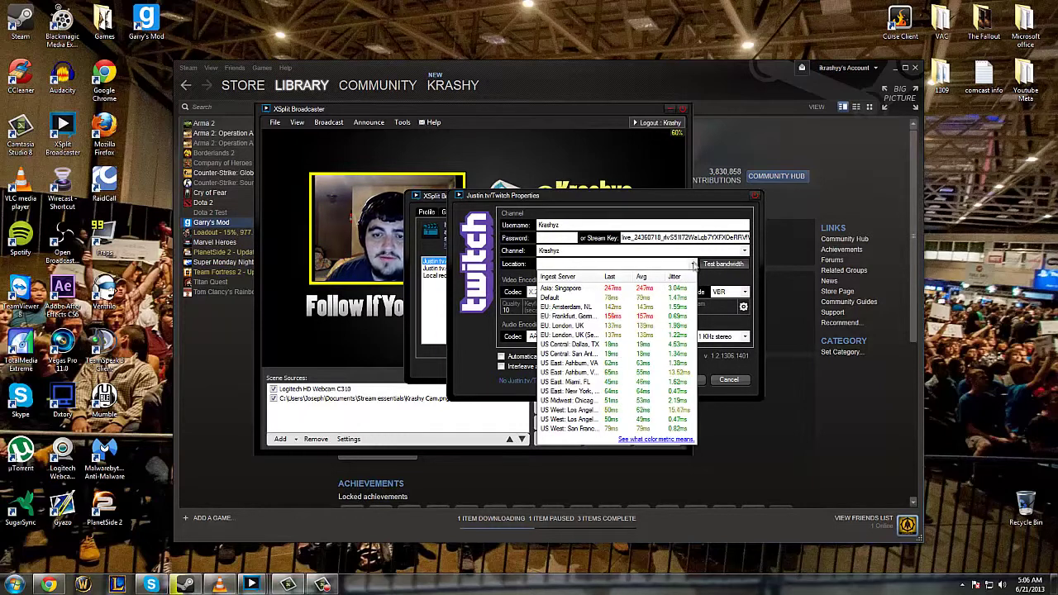
pyautogui.click(693, 263)
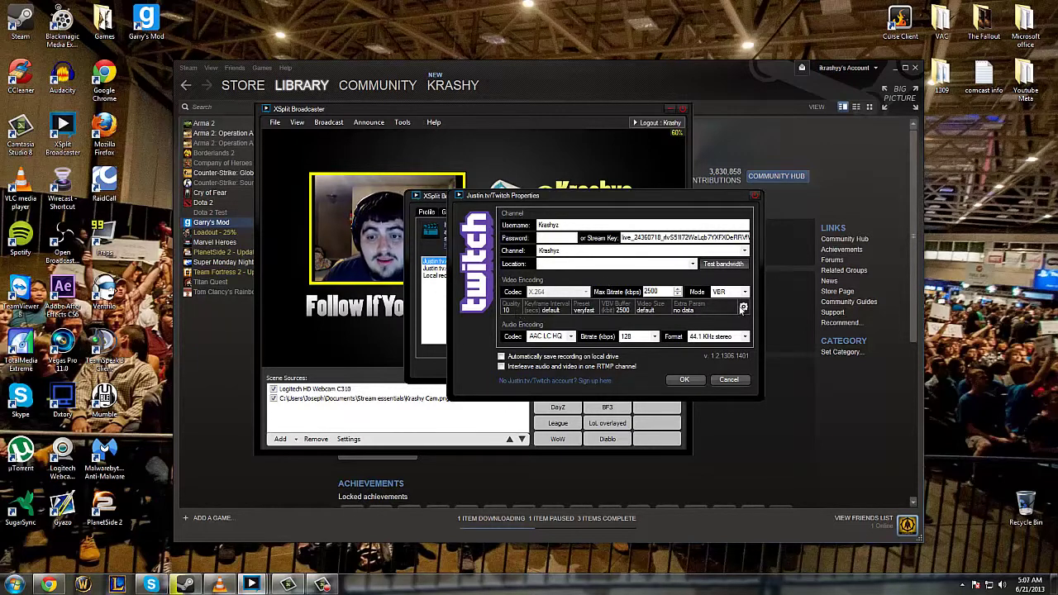
# Review the video encoding setup and choose veryfast as the encoder preset.
pyautogui.click(743, 308)
pyautogui.click(743, 308)
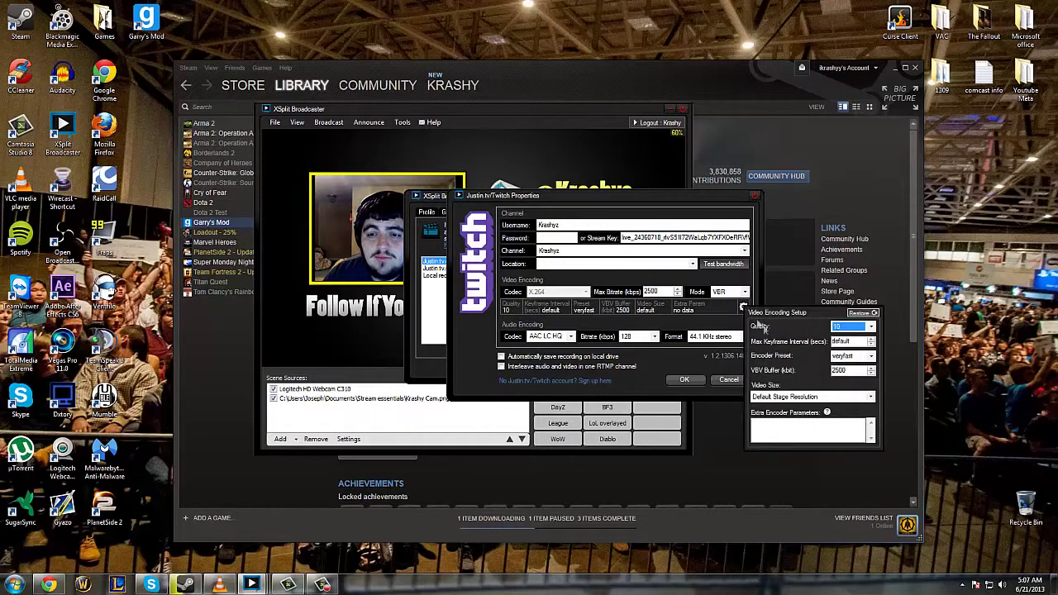
pyautogui.click(864, 356)
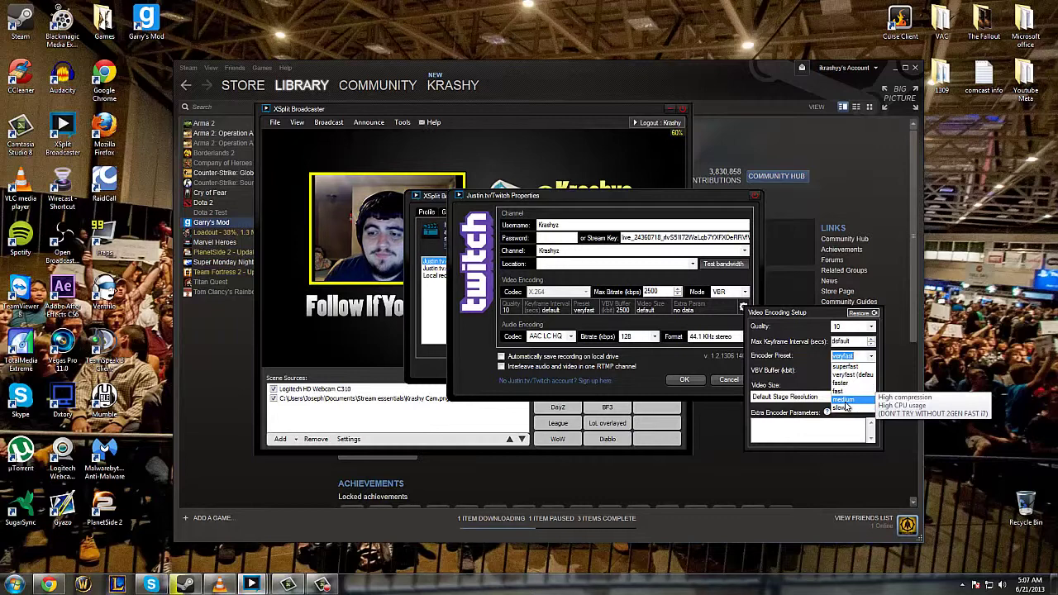
pyautogui.click(847, 374)
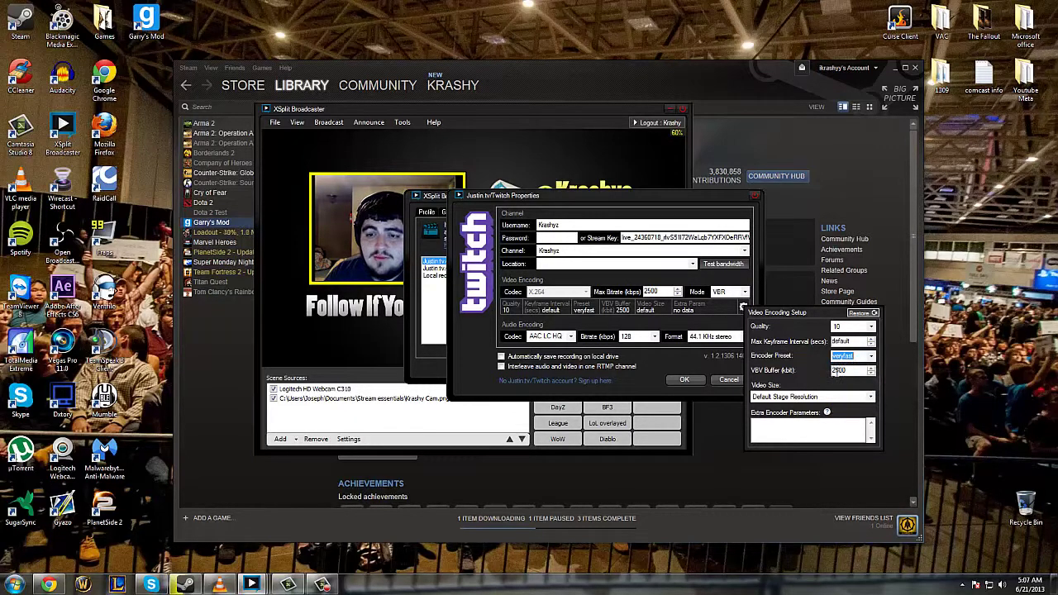
pyautogui.click(655, 306)
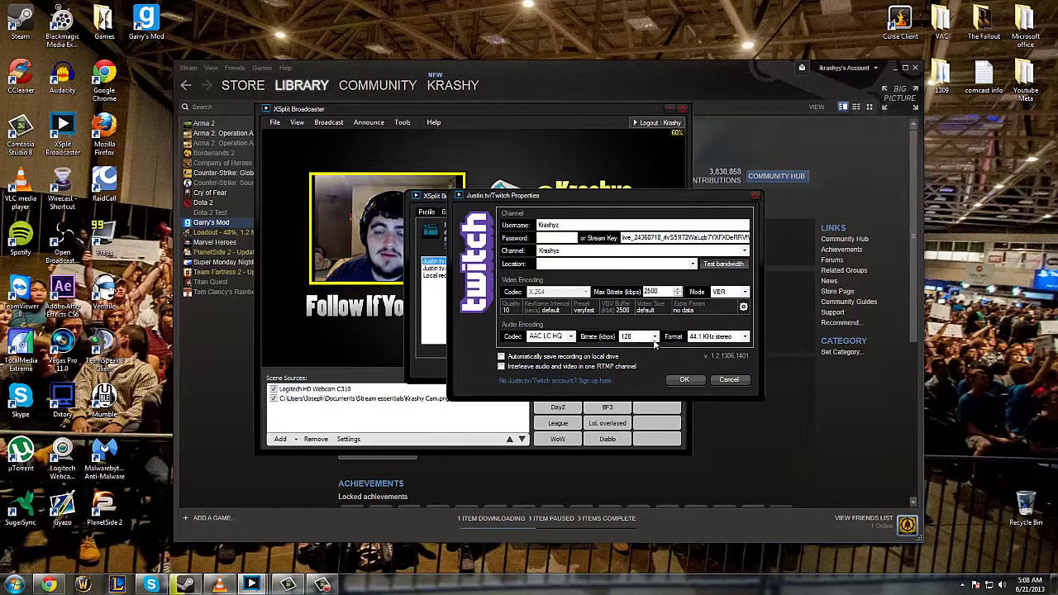
# Set the audio encoding bitrate to 128 kbps and save the channel properties.
pyautogui.click(653, 338)
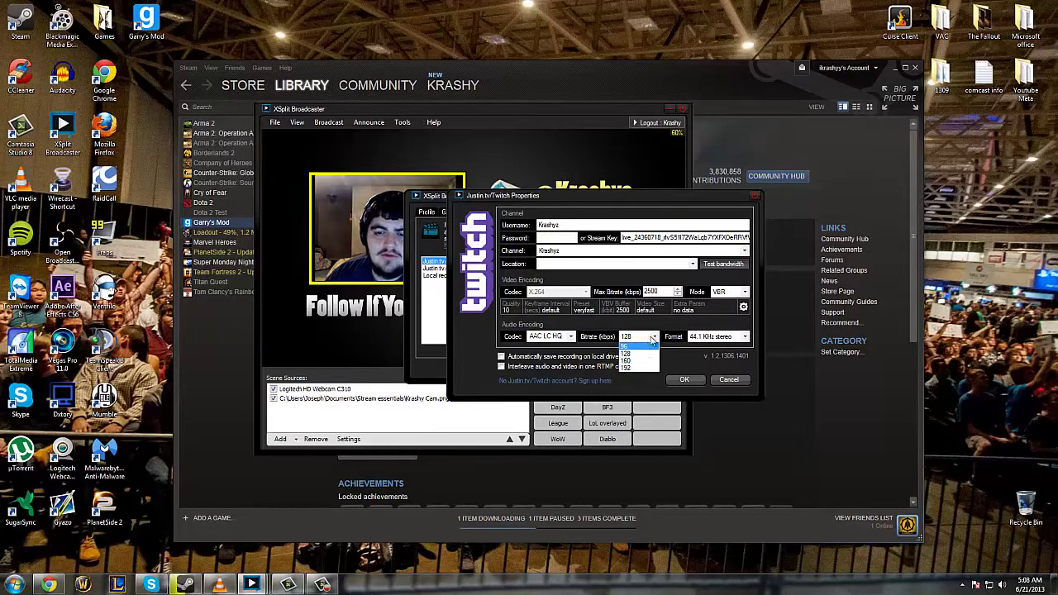
pyautogui.click(643, 354)
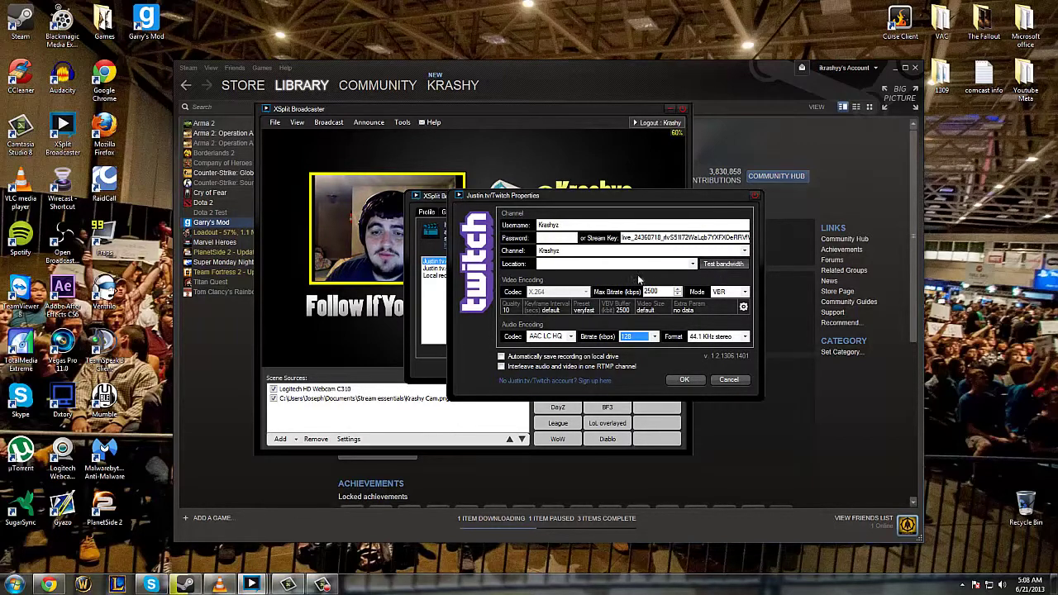
pyautogui.click(679, 380)
# Look over the other listed channels, the profile details and the general user settings, moving the settings window aside.
pyautogui.click(482, 276)
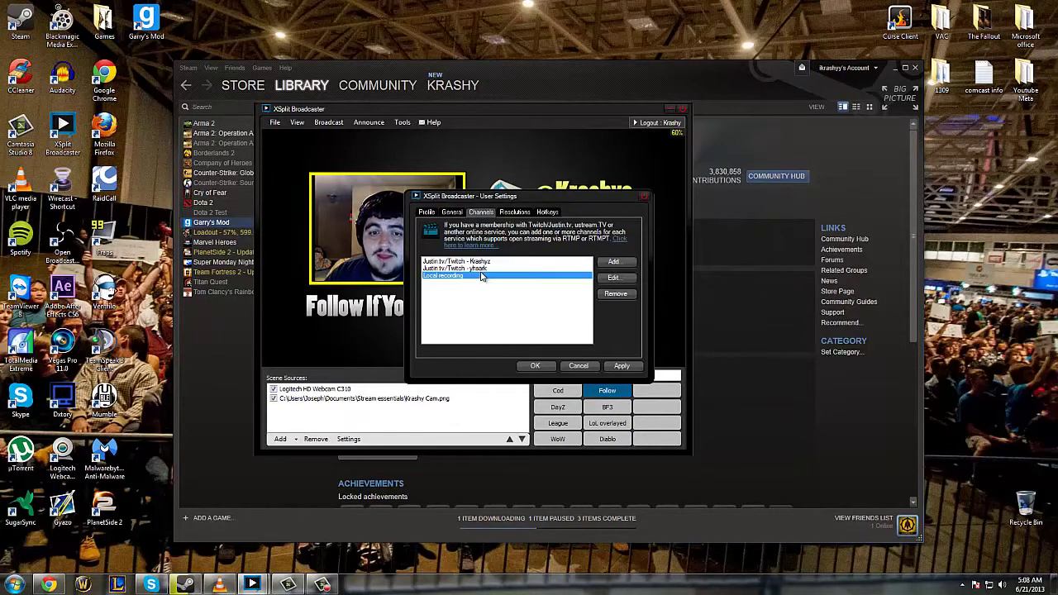
pyautogui.click(476, 270)
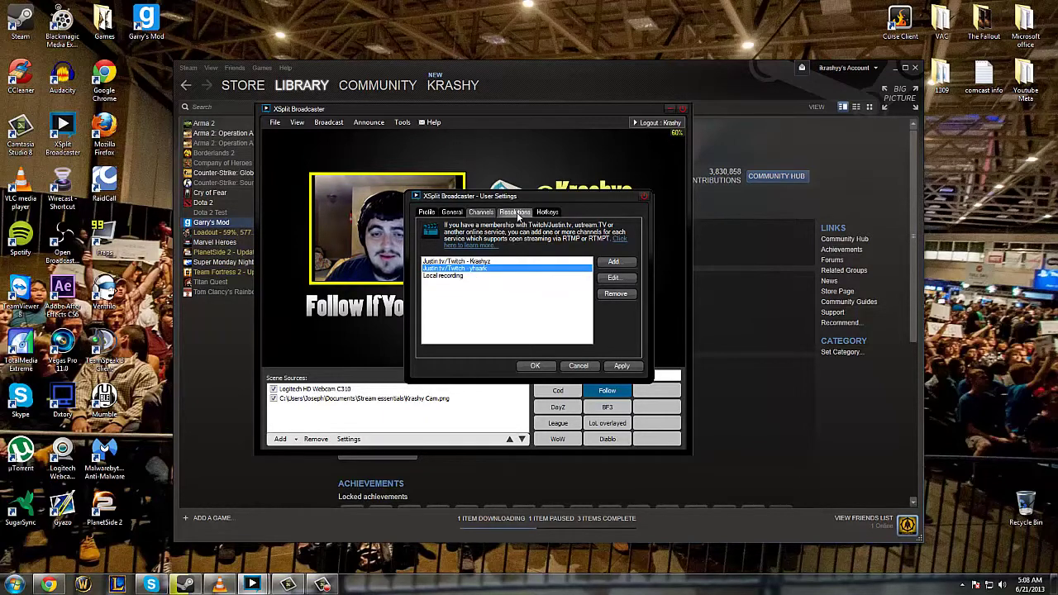
pyautogui.click(428, 212)
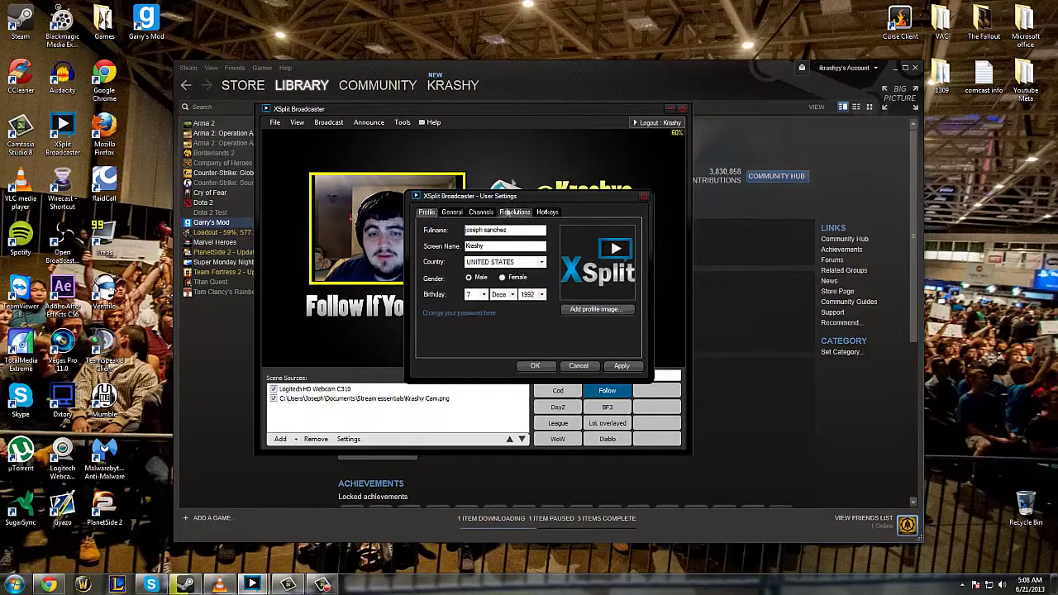
pyautogui.click(454, 213)
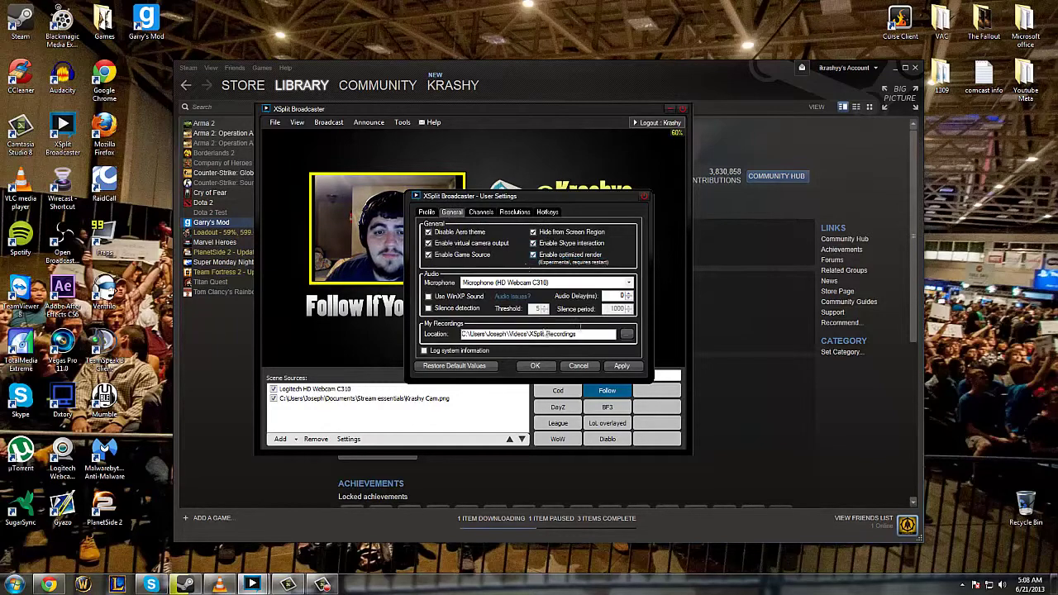
pyautogui.moveTo(564, 207); pyautogui.dragTo(626, 192)
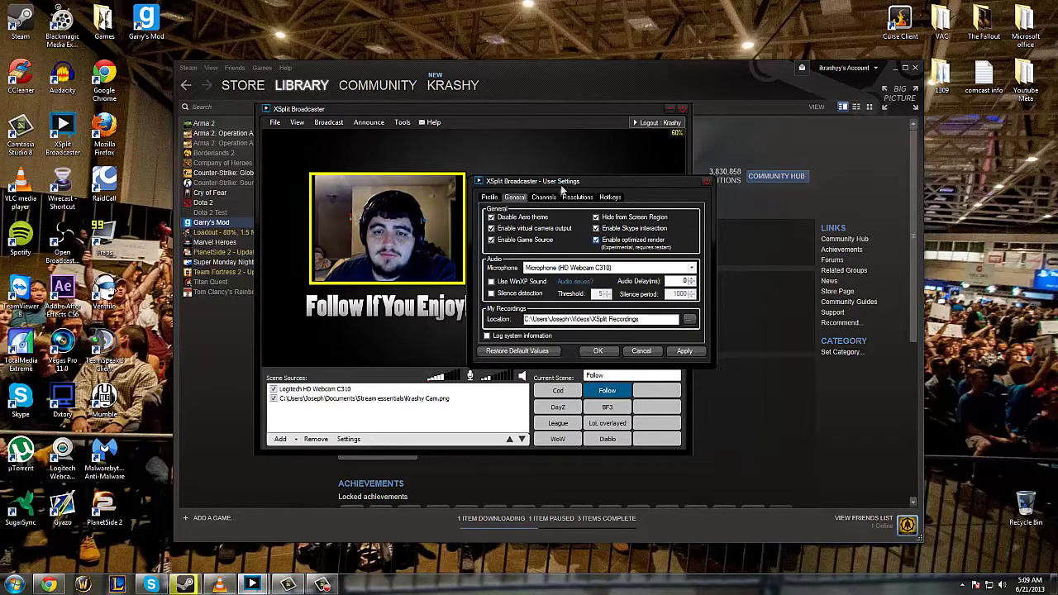
# Look through the selectable resolutions and the scene hotkeys, and accept and close the user settings.
pyautogui.click(577, 197)
pyautogui.scroll(-5, 568, 306)
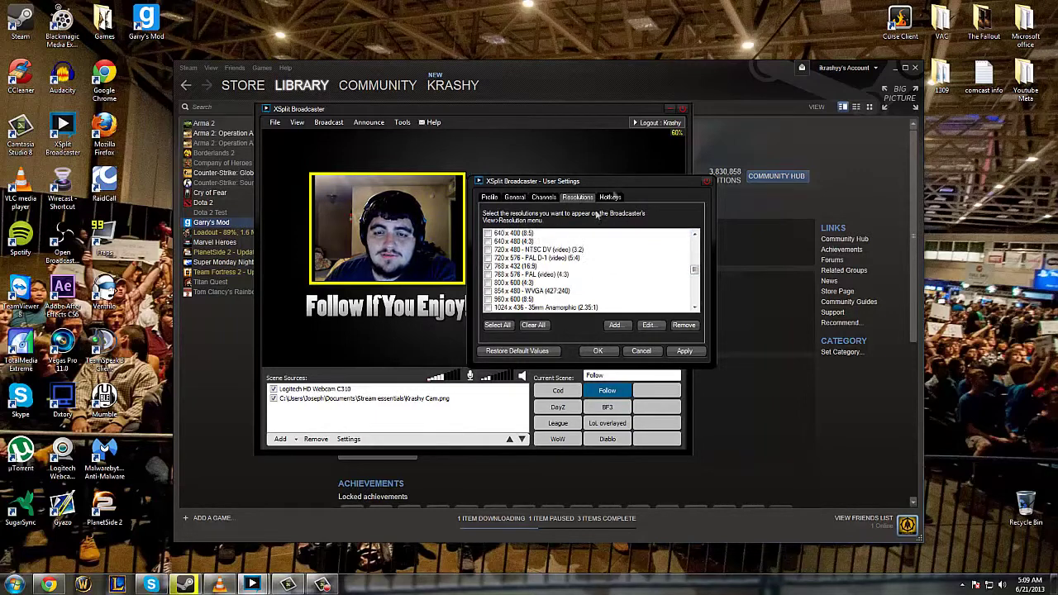
pyautogui.click(610, 197)
pyautogui.scroll(-3, 595, 285)
pyautogui.scroll(3, 579, 284)
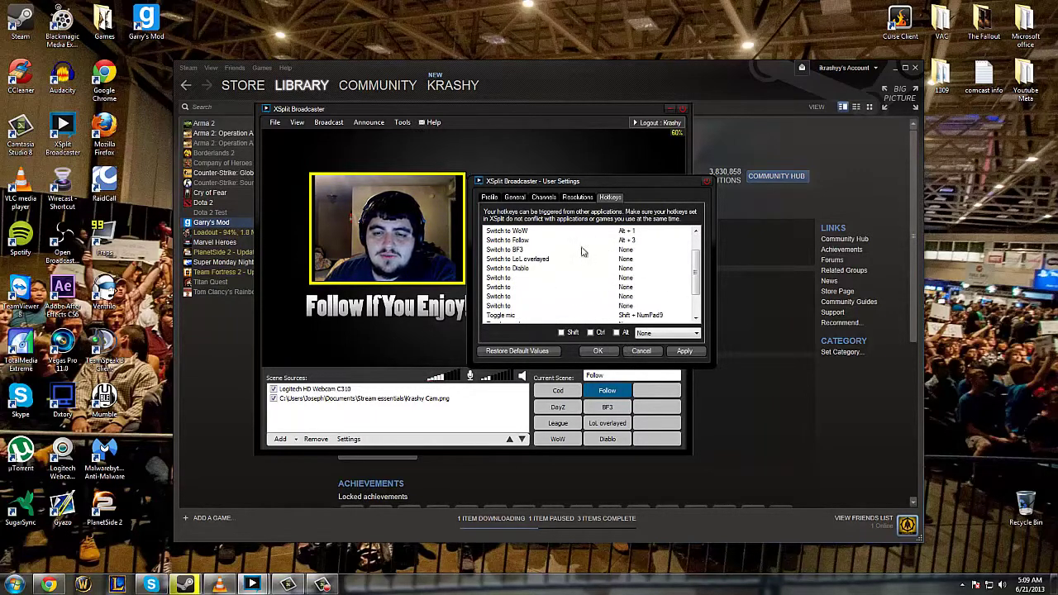
pyautogui.scroll(-1, 628, 289)
pyautogui.scroll(2, 628, 290)
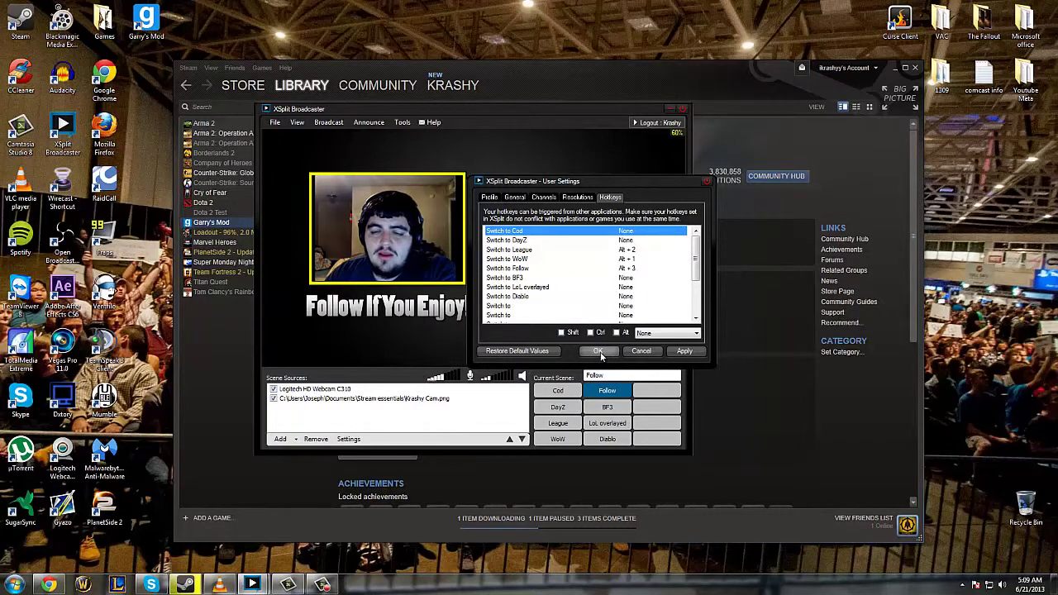
pyautogui.click(599, 353)
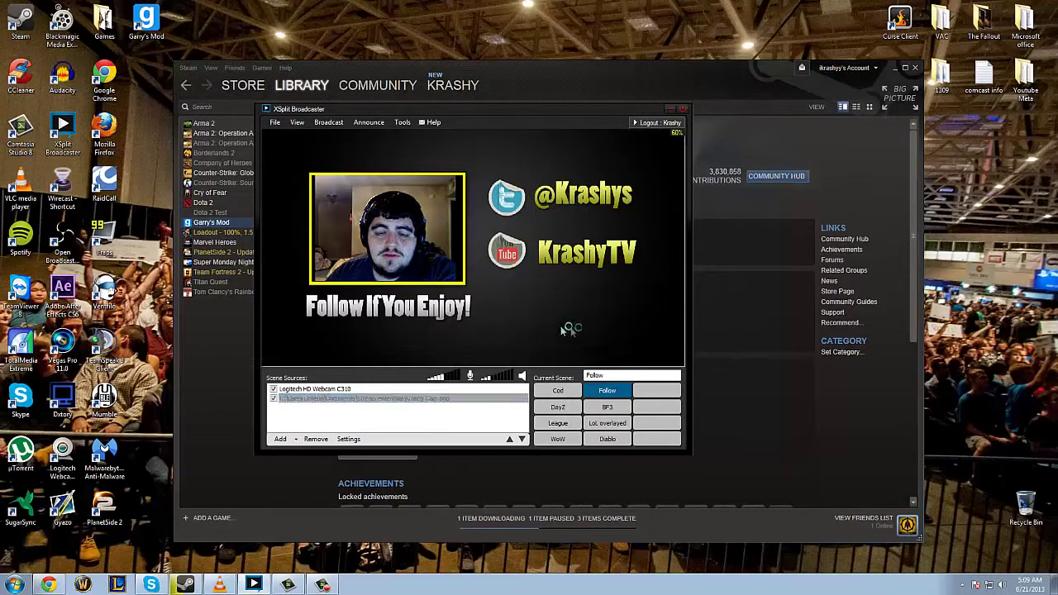
# Switch back and forth between the Cod and Follow scenes to preview the transition, ending on Follow.
pyautogui.click(548, 393)
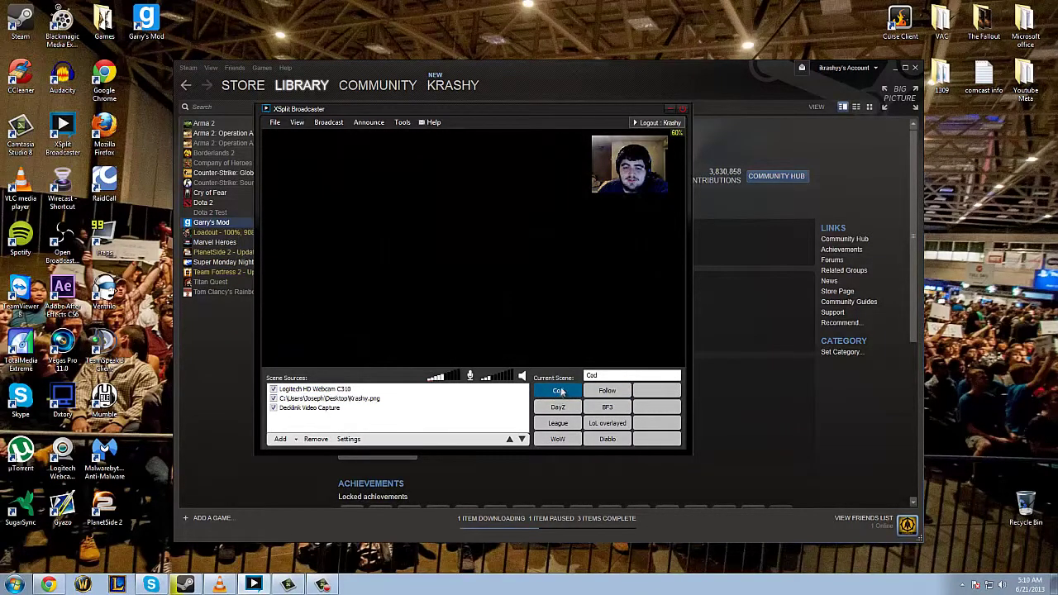
pyautogui.click(608, 392)
pyautogui.click(564, 392)
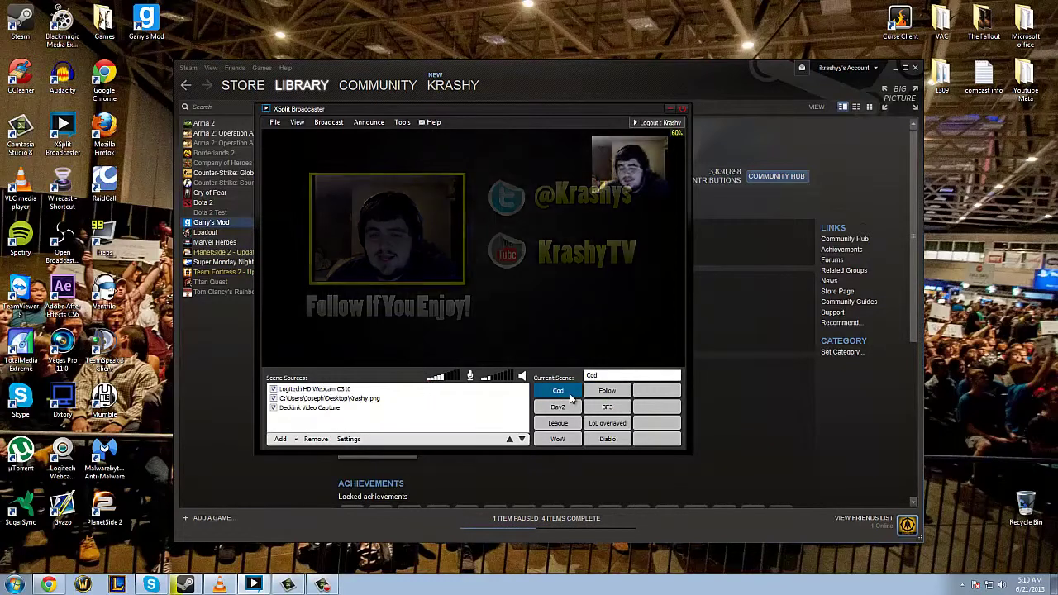
pyautogui.click(607, 393)
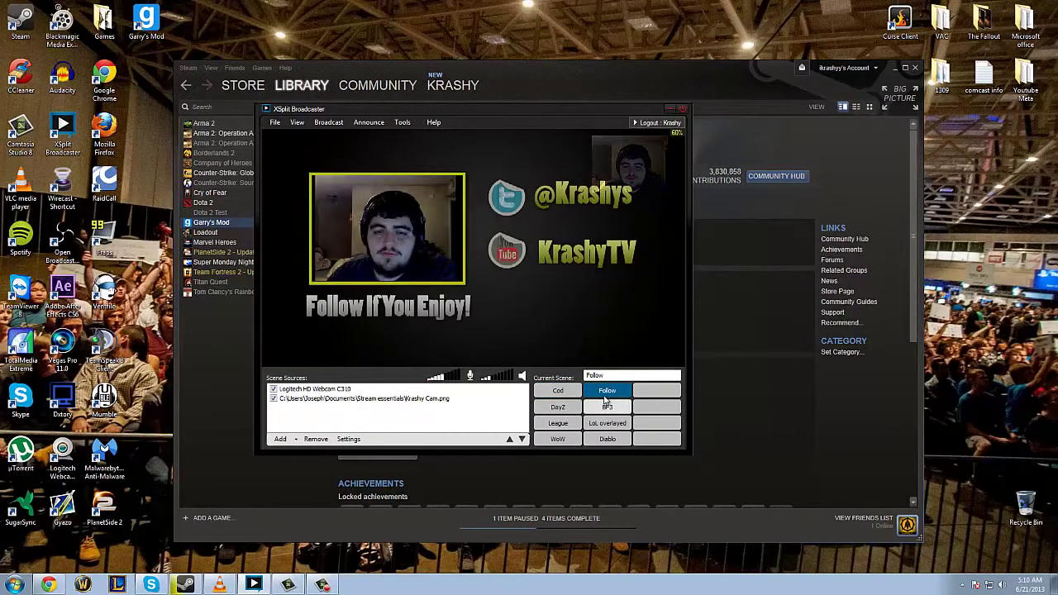
pyautogui.click(376, 234)
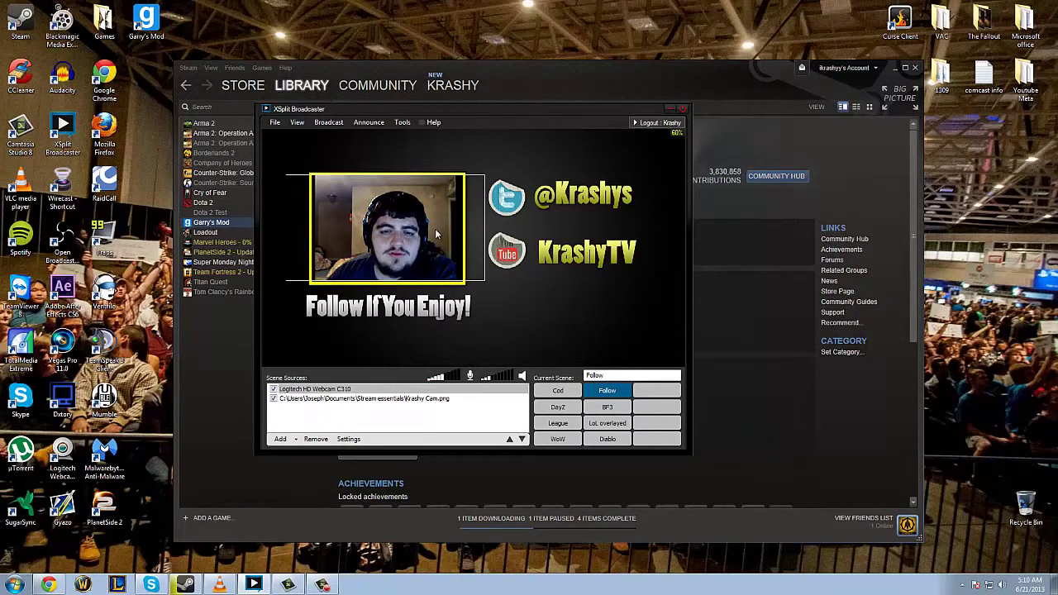
# Try adding a 1920 x 1080 screen region source enlarged to fill the Follow scene, and remove it from the sources.
pyautogui.click(280, 439)
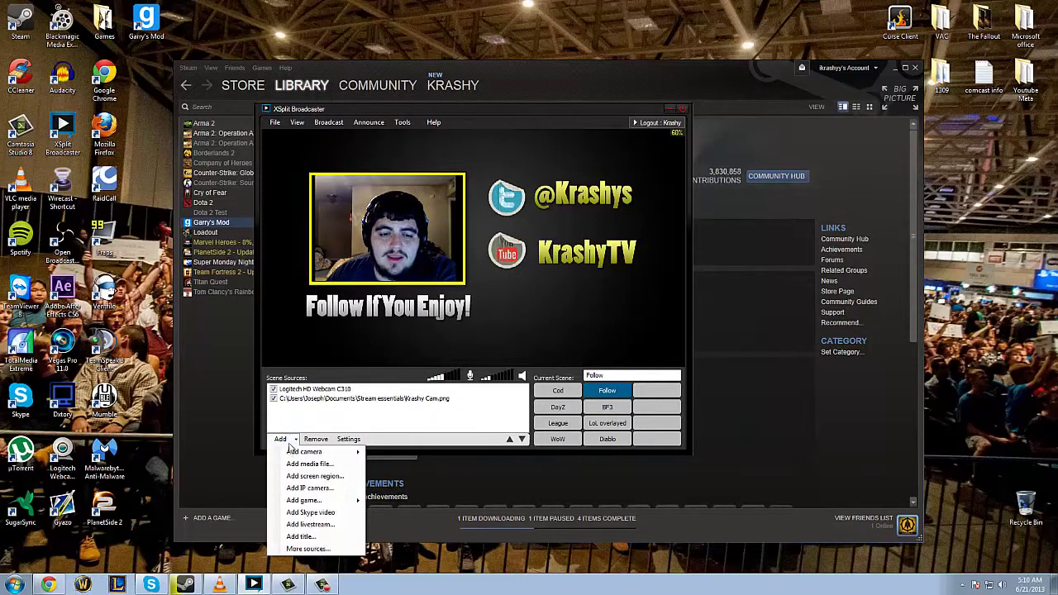
pyautogui.moveTo(294, 455)
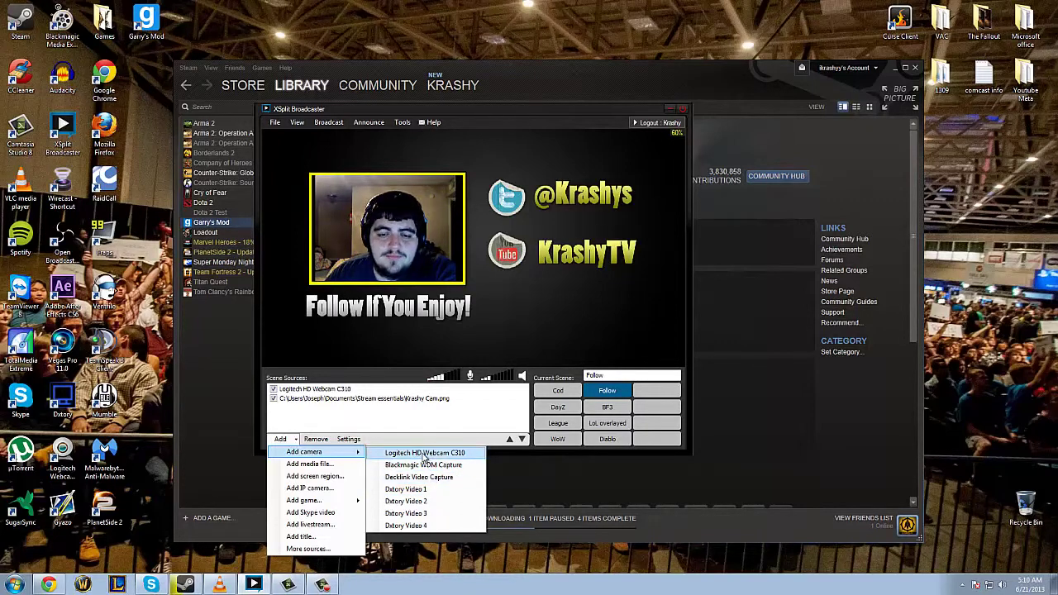
pyautogui.click(315, 477)
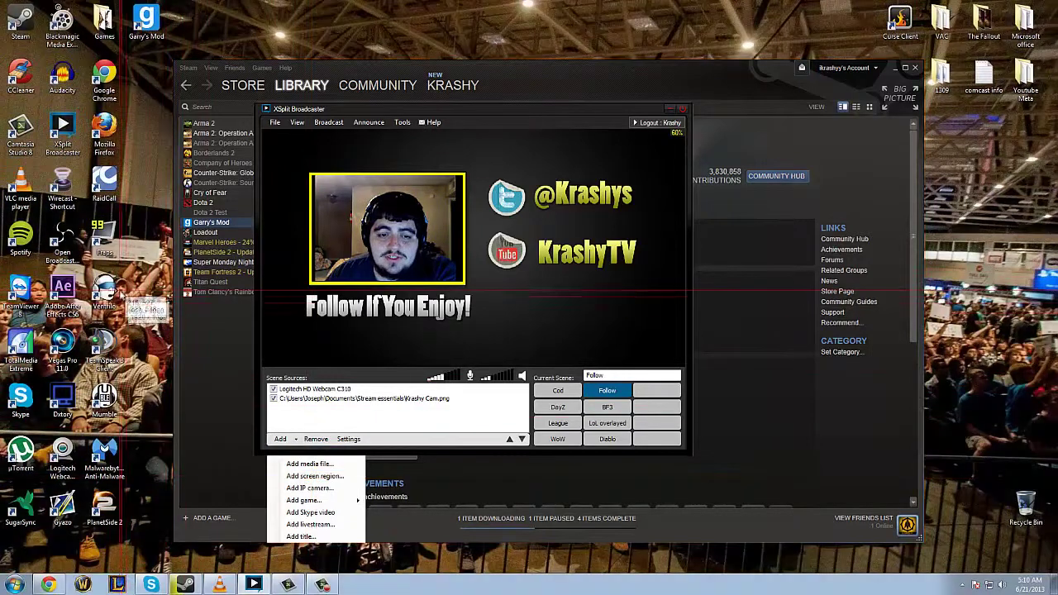
pyautogui.click(140, 253)
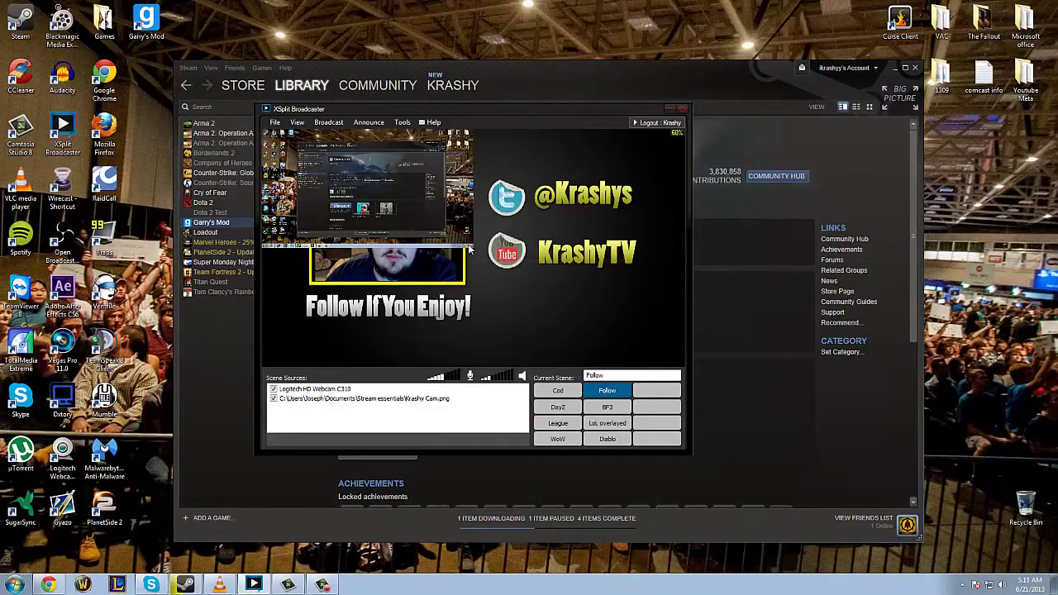
pyautogui.moveTo(465, 242); pyautogui.dragTo(704, 385)
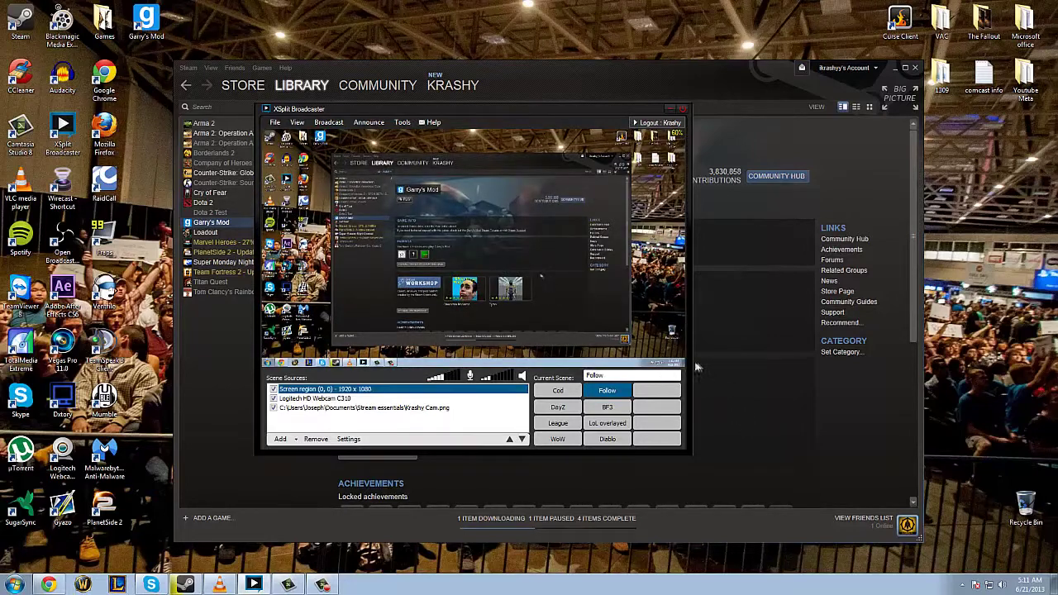
pyautogui.click(316, 439)
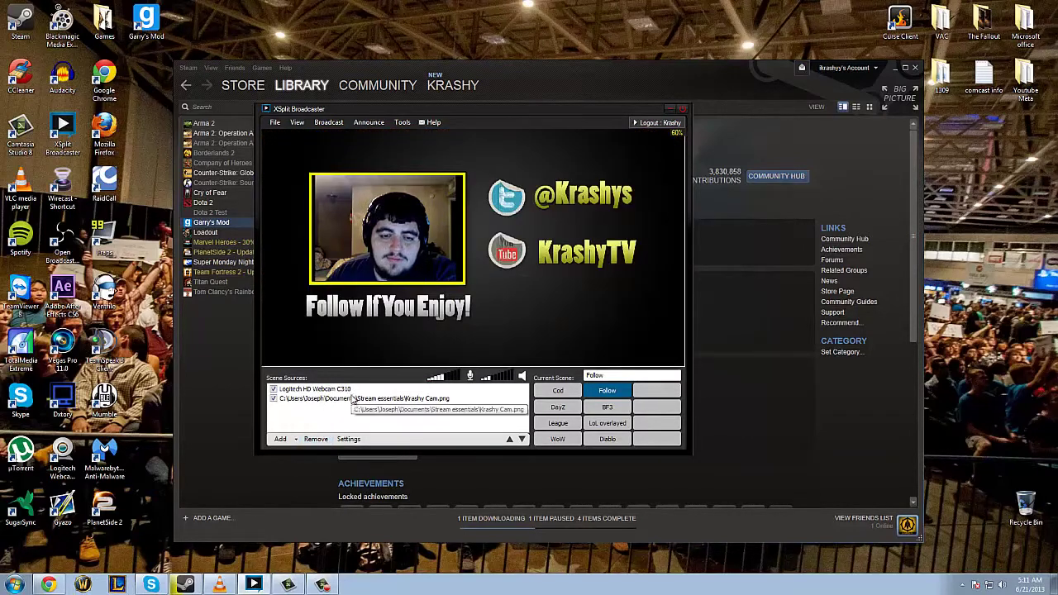
# Examine the Follow scene's webcam and Krashy Cam.png sources, selecting each in turn.
pyautogui.click(400, 248)
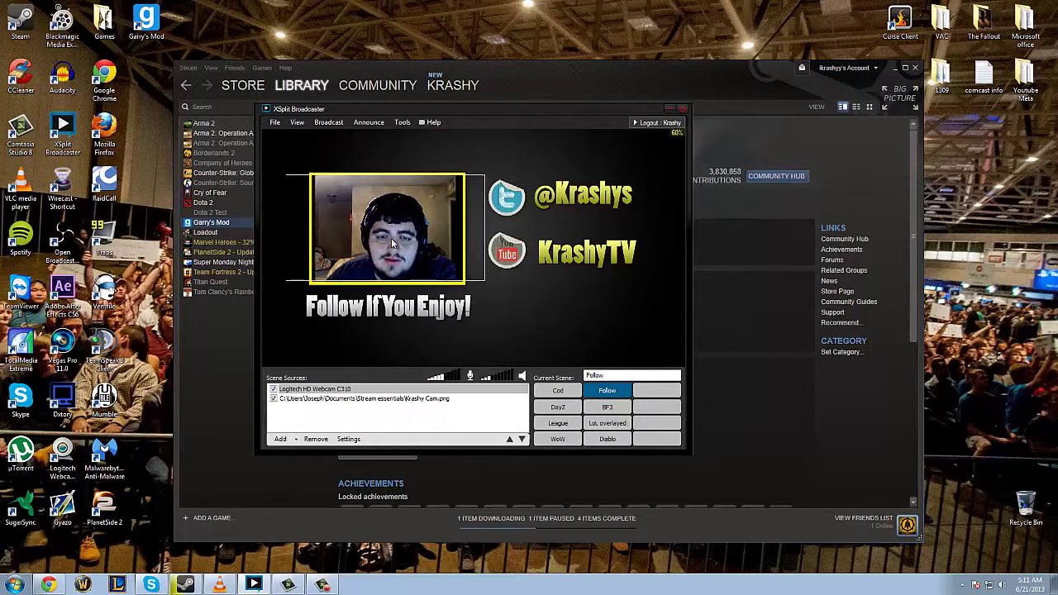
pyautogui.click(393, 242)
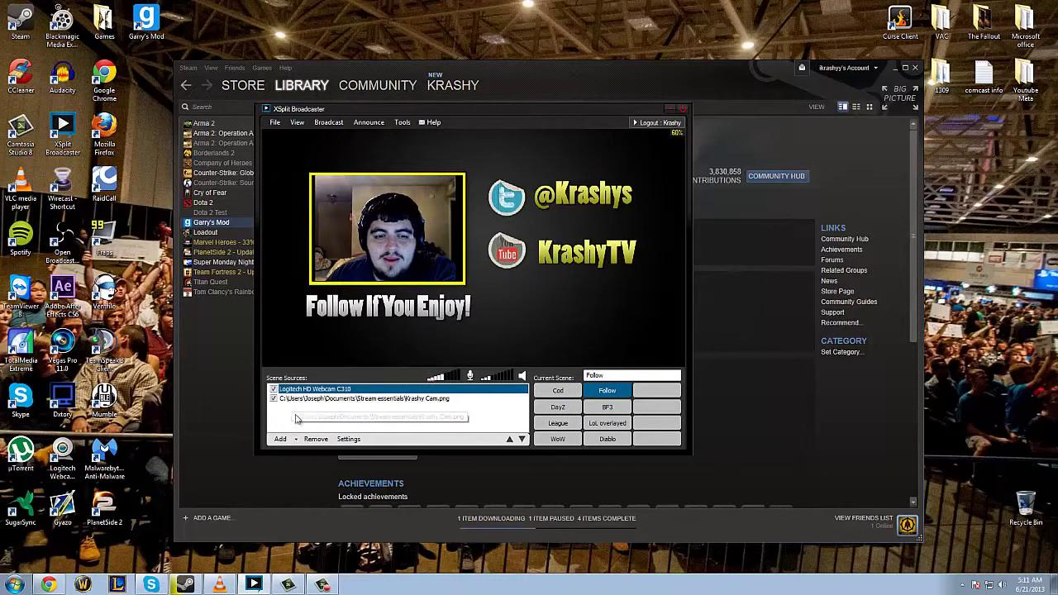
pyautogui.click(281, 439)
pyautogui.click(296, 465)
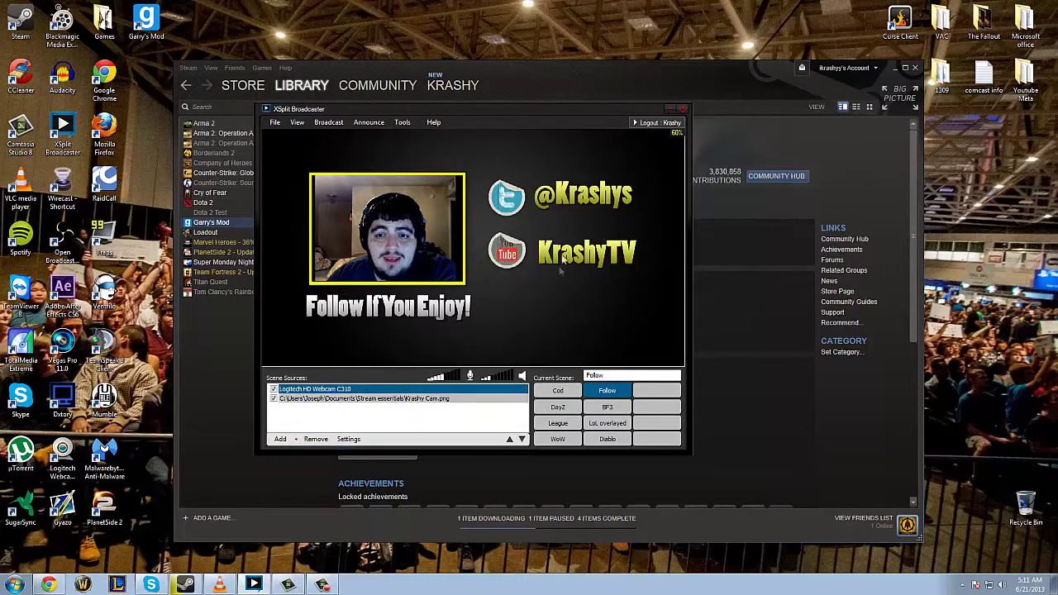
pyautogui.click(364, 399)
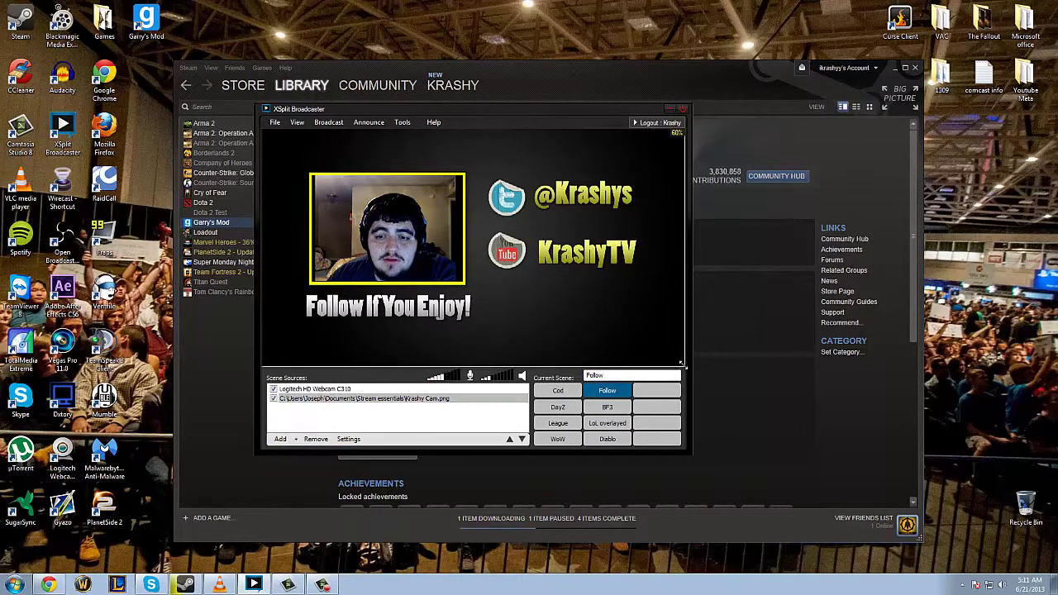
# Try adding the whole 1920 x 1080 desktop as a screen region in the Follow scene, and remove it.
pyautogui.click(281, 439)
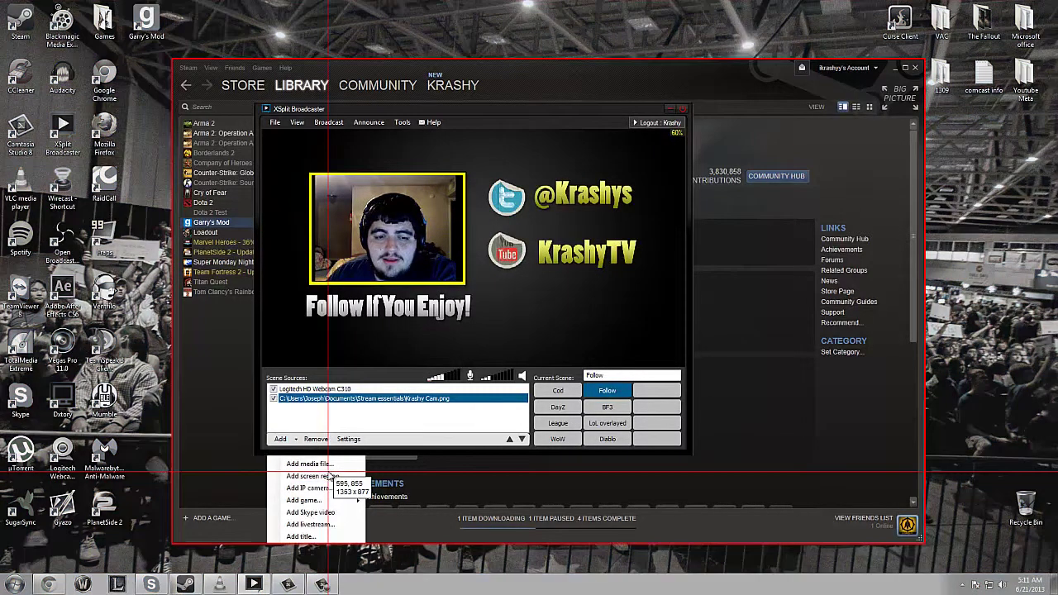
pyautogui.click(957, 215)
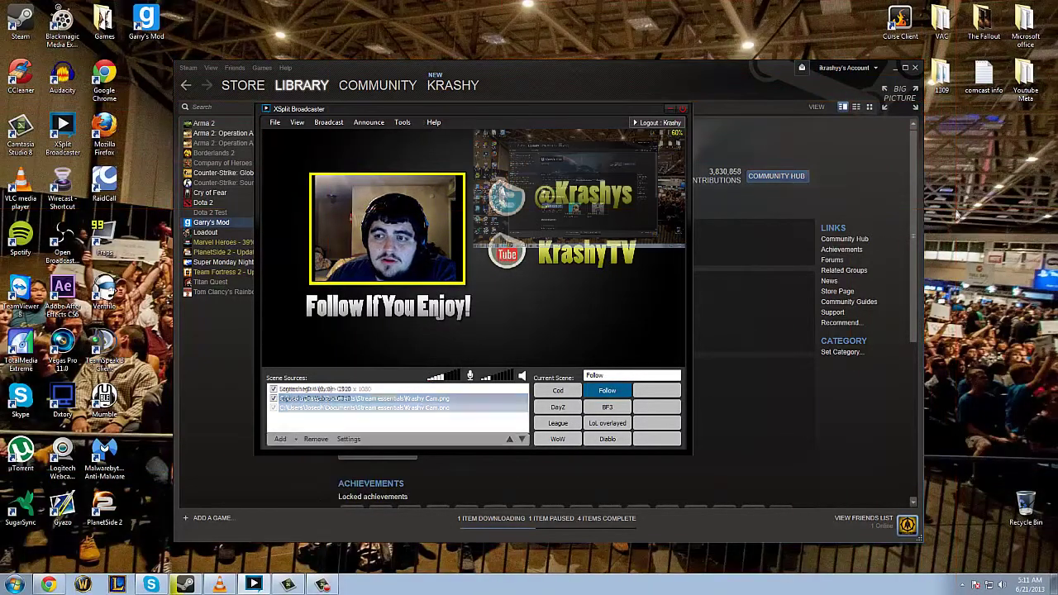
pyautogui.click(316, 439)
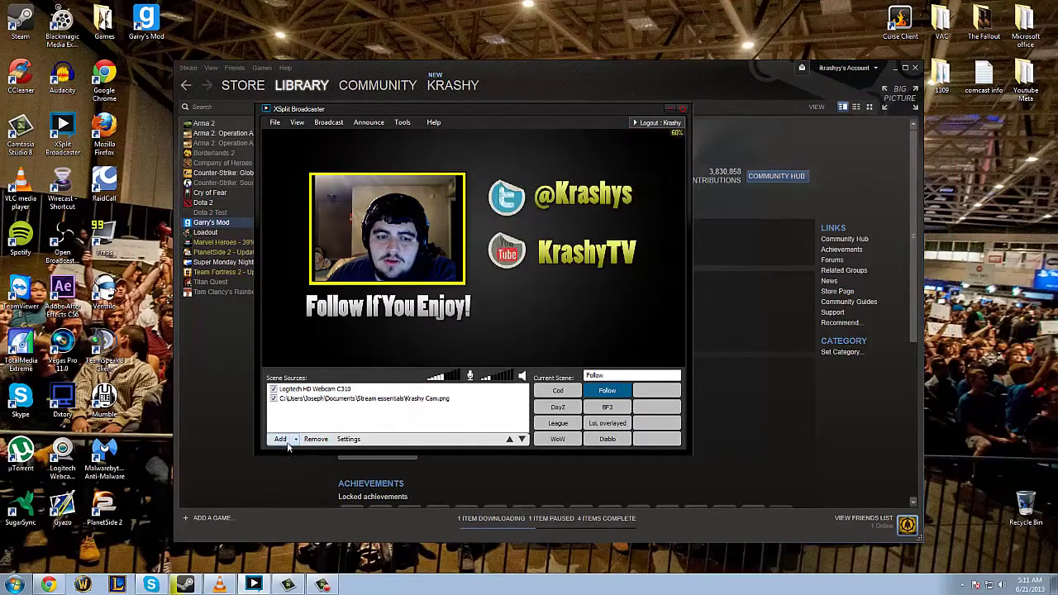
# Try adding the krashy-banner image from the Twitchtv design folder, moving and resizing it in the Follow scene, and remove it.
pyautogui.click(281, 439)
pyautogui.click(329, 457)
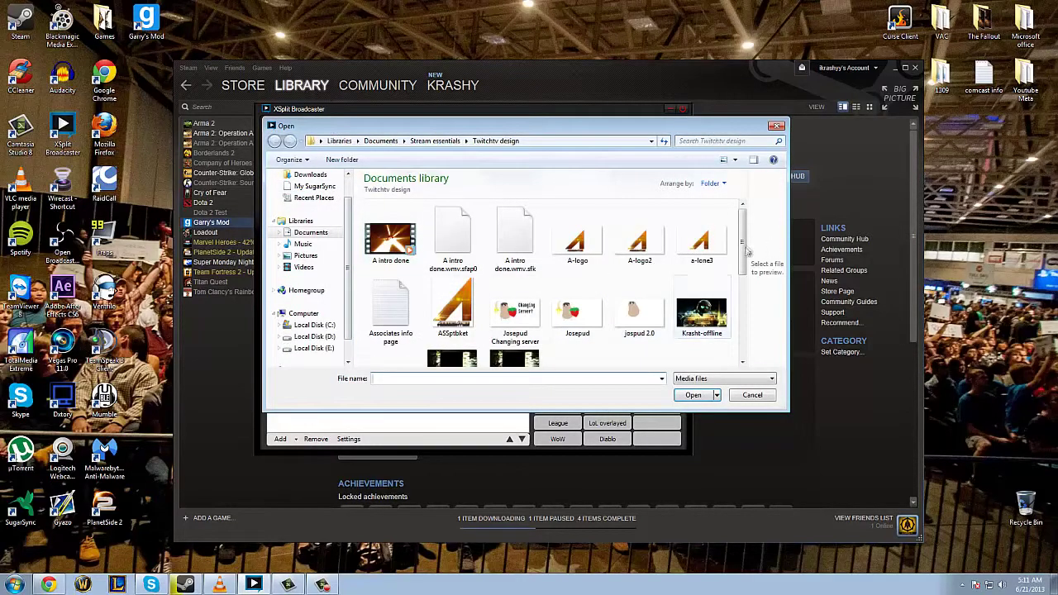
pyautogui.scroll(-5, 727, 278)
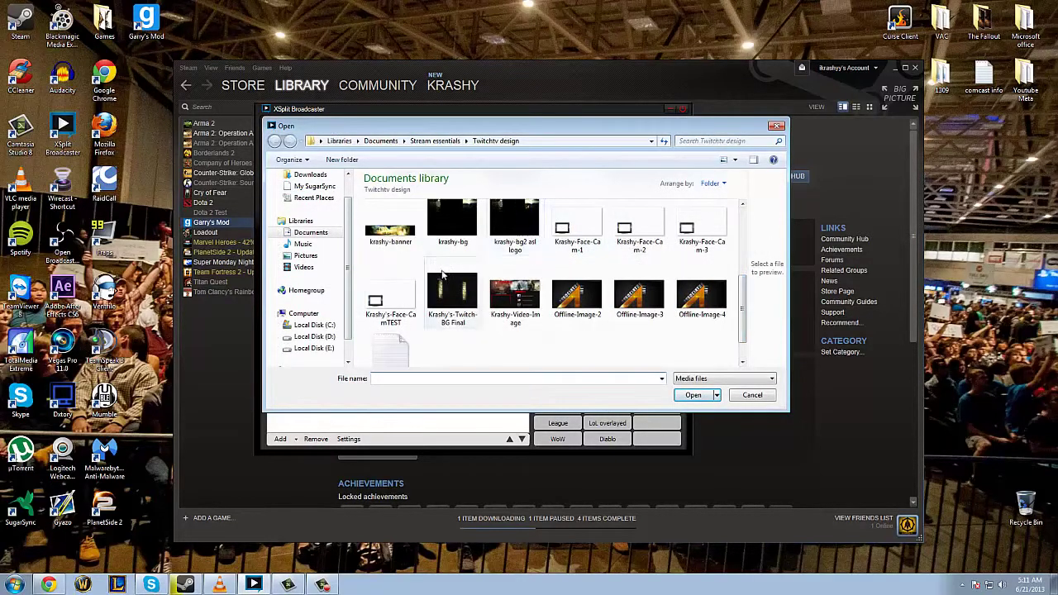
pyautogui.doubleClick(390, 230)
pyautogui.moveTo(488, 335); pyautogui.dragTo(404, 349)
pyautogui.moveTo(446, 310); pyautogui.dragTo(663, 147)
pyautogui.moveTo(538, 162); pyautogui.dragTo(500, 168)
pyautogui.click(321, 441)
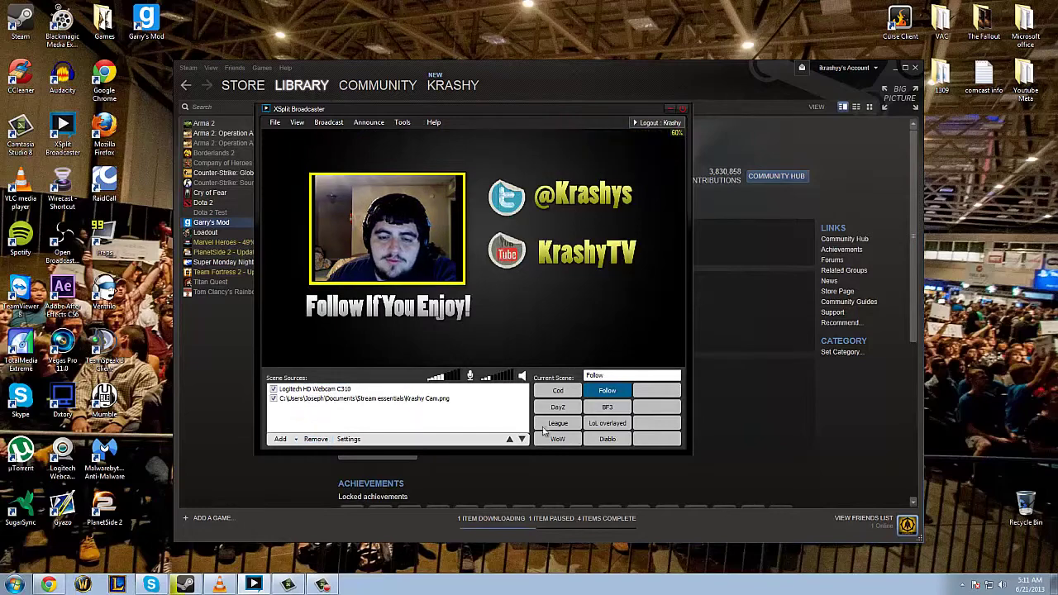
# Switch through the Cod, DayZ, League and WoW scenes to view their layouts and sources, returning to Follow.
pyautogui.click(568, 391)
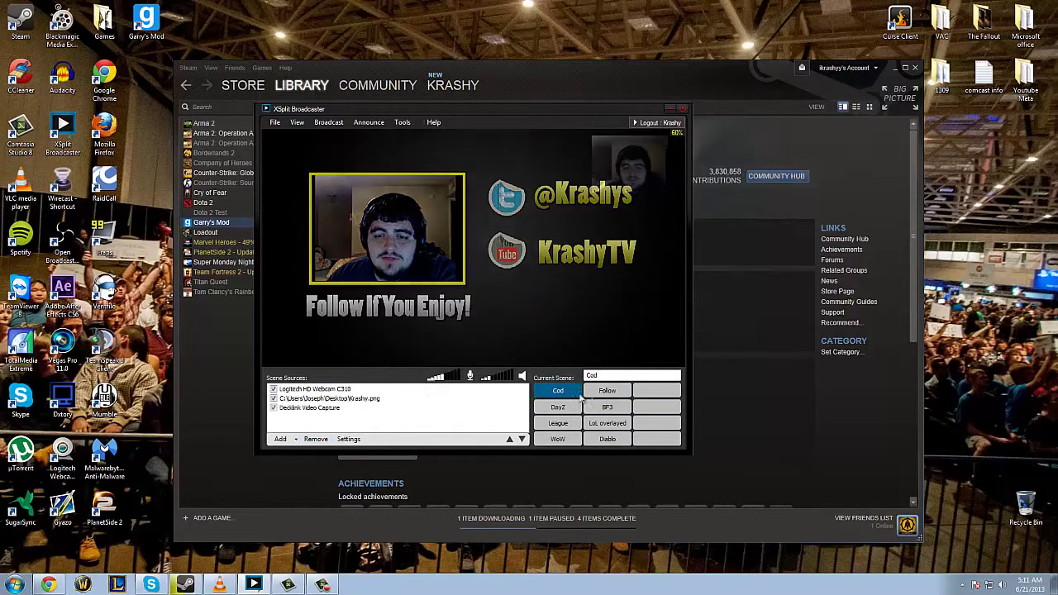
pyautogui.click(608, 391)
pyautogui.click(565, 394)
pyautogui.click(561, 406)
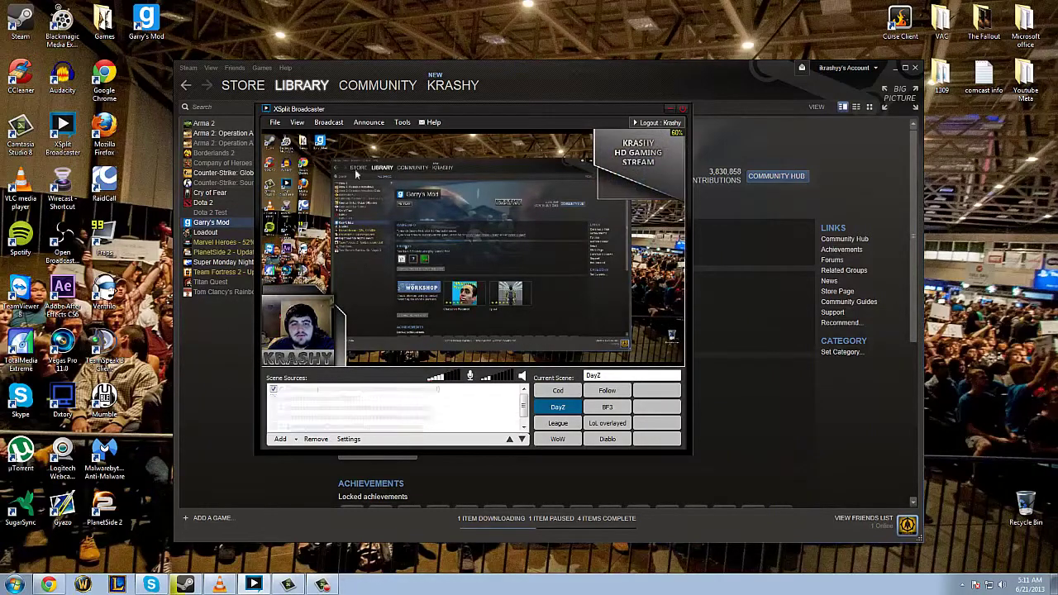
pyautogui.click(566, 426)
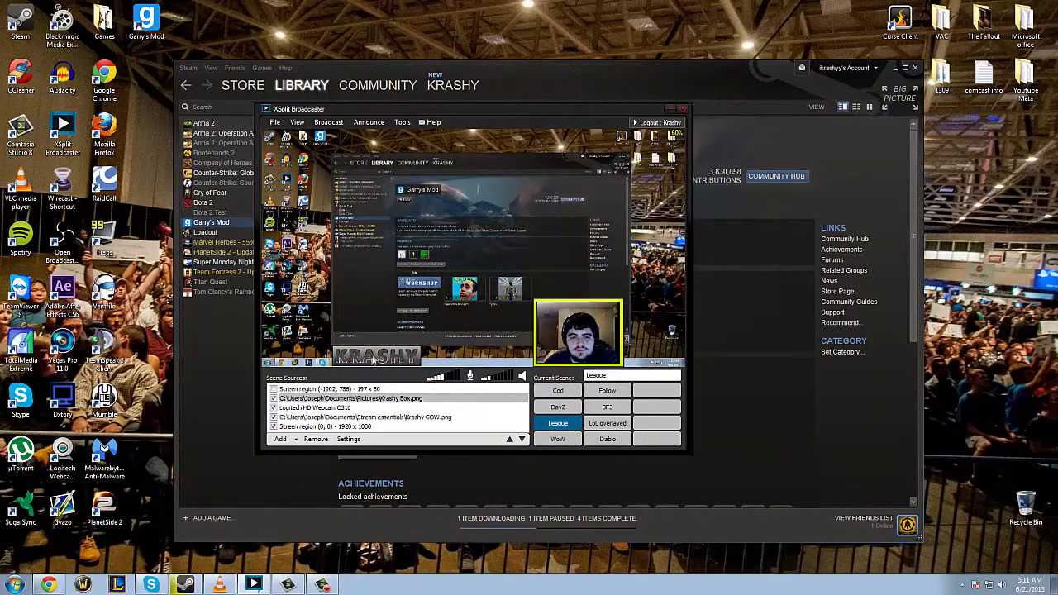
pyautogui.click(561, 444)
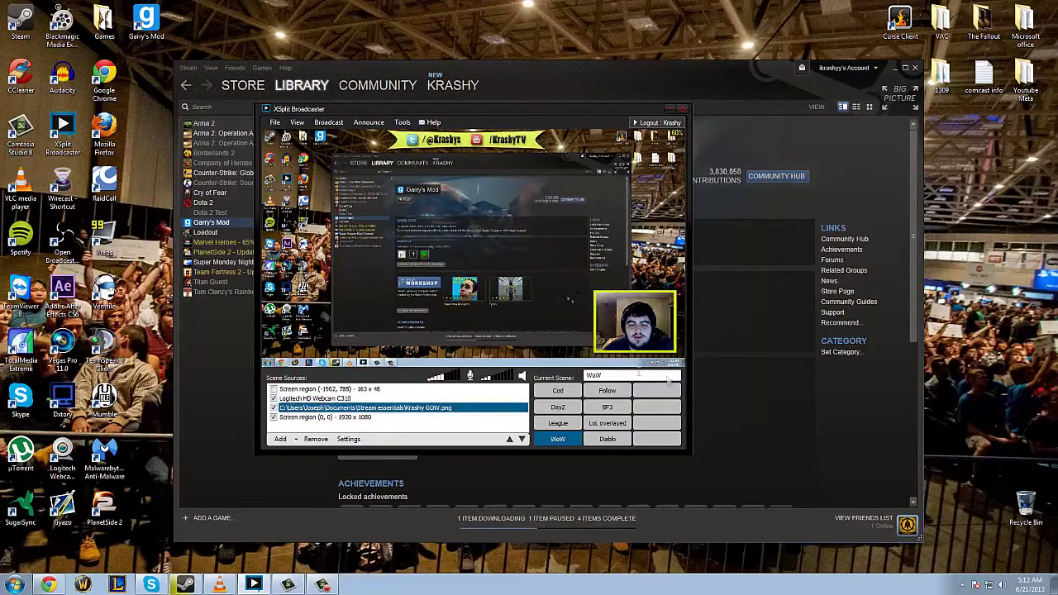
pyautogui.click(608, 391)
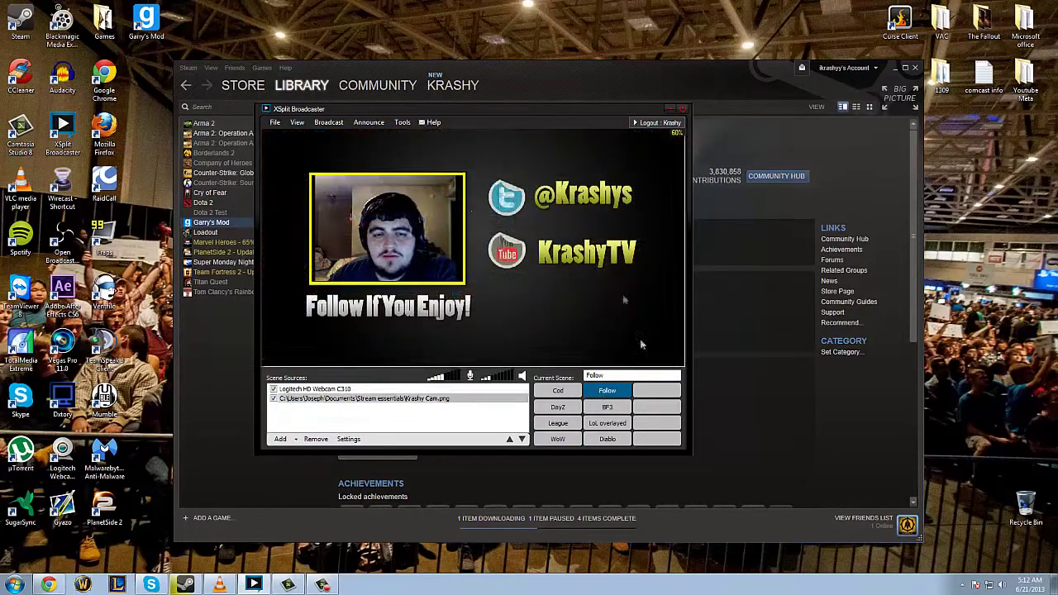
# View the BF3 scene with its Dxtory source and the LoL overlayed and Diablo scenes, and return to Follow.
pyautogui.click(607, 407)
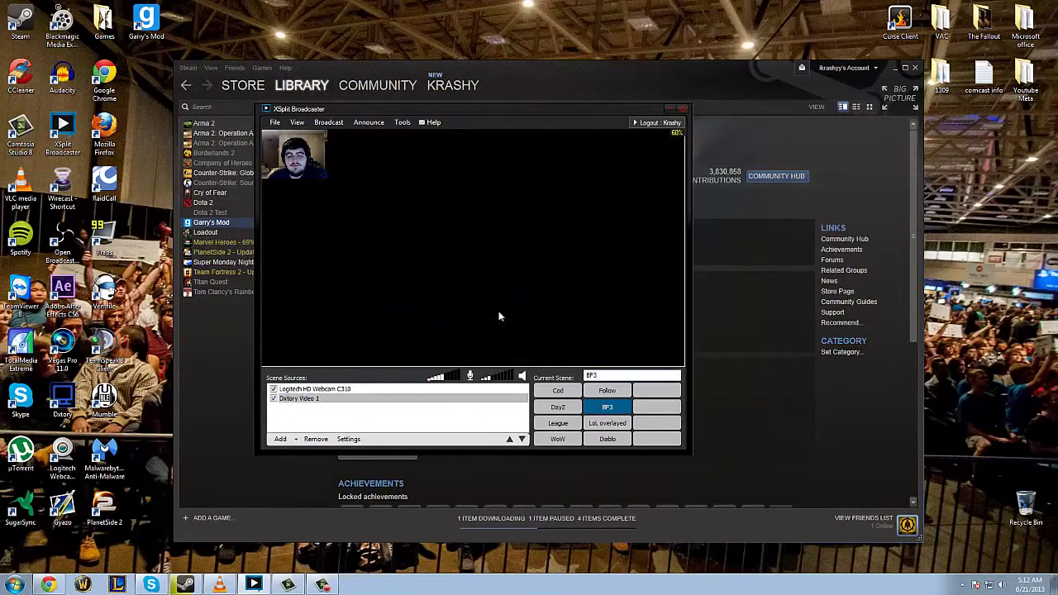
pyautogui.click(306, 400)
pyautogui.click(436, 229)
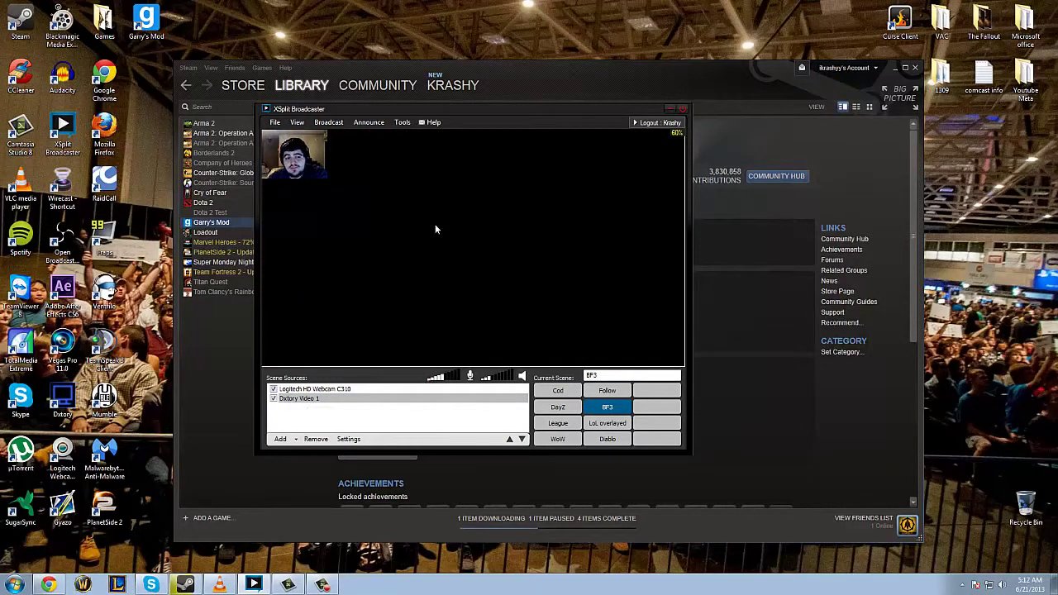
pyautogui.click(607, 423)
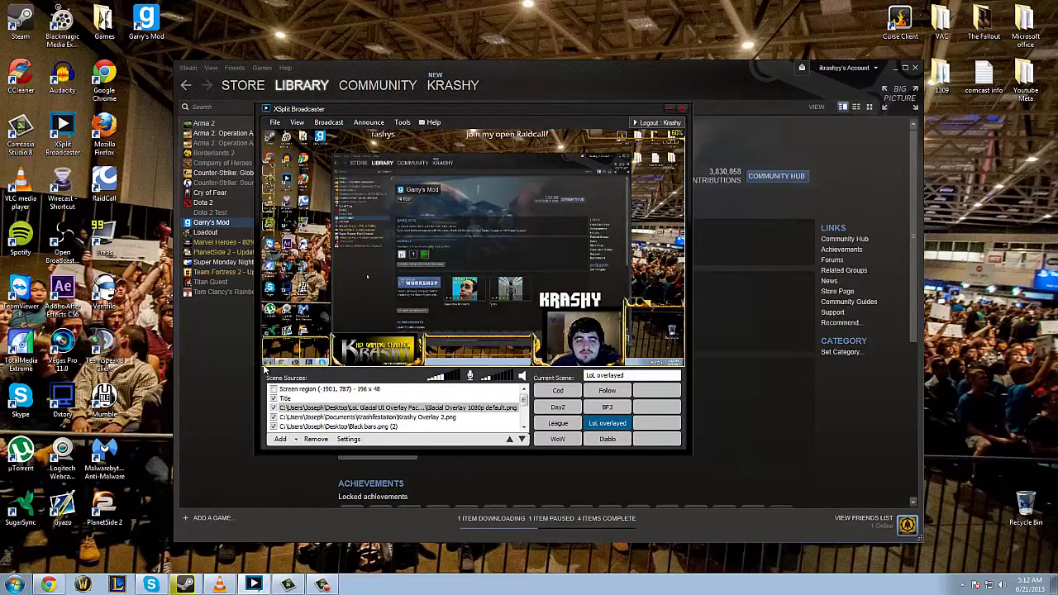
pyautogui.click(607, 439)
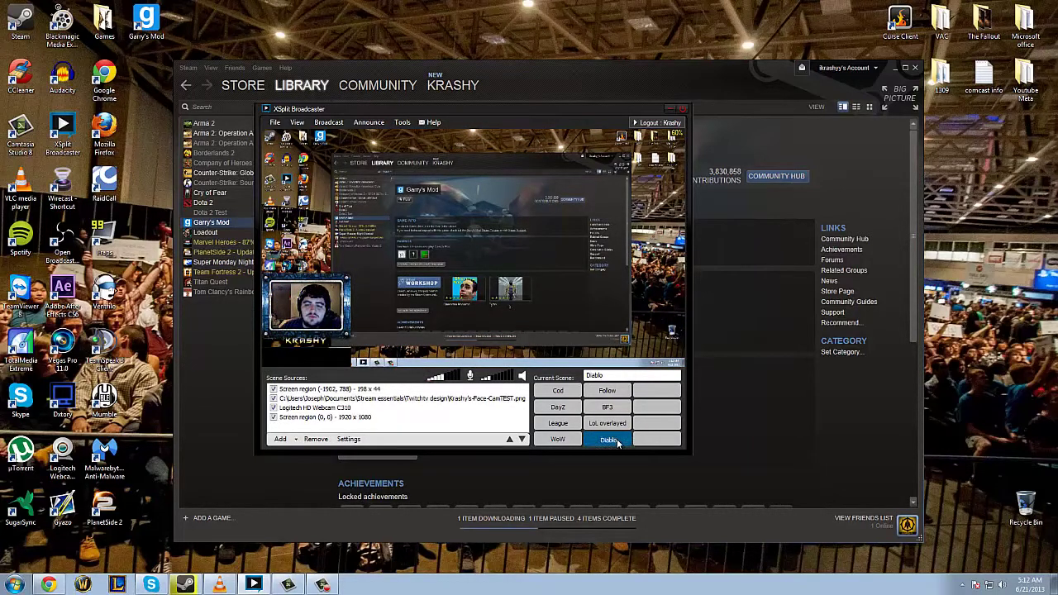
pyautogui.click(606, 395)
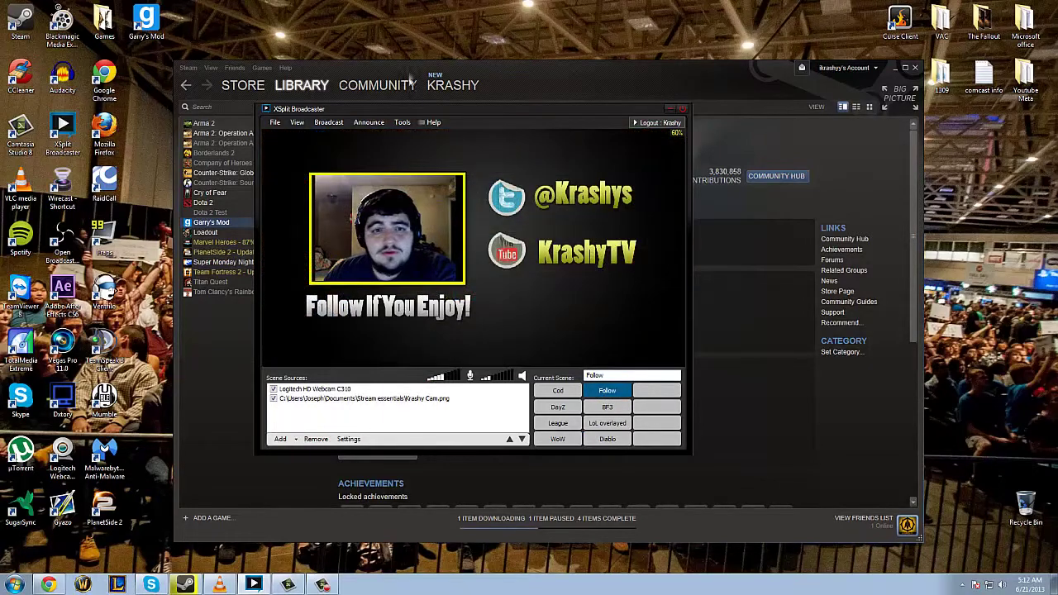
pyautogui.click(473, 201)
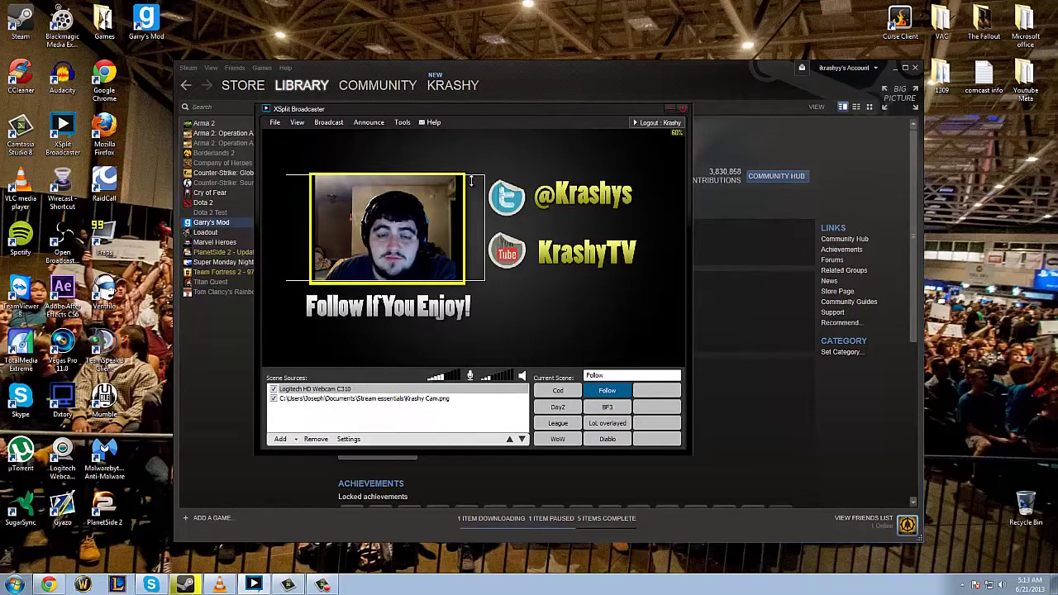
pyautogui.click(511, 160)
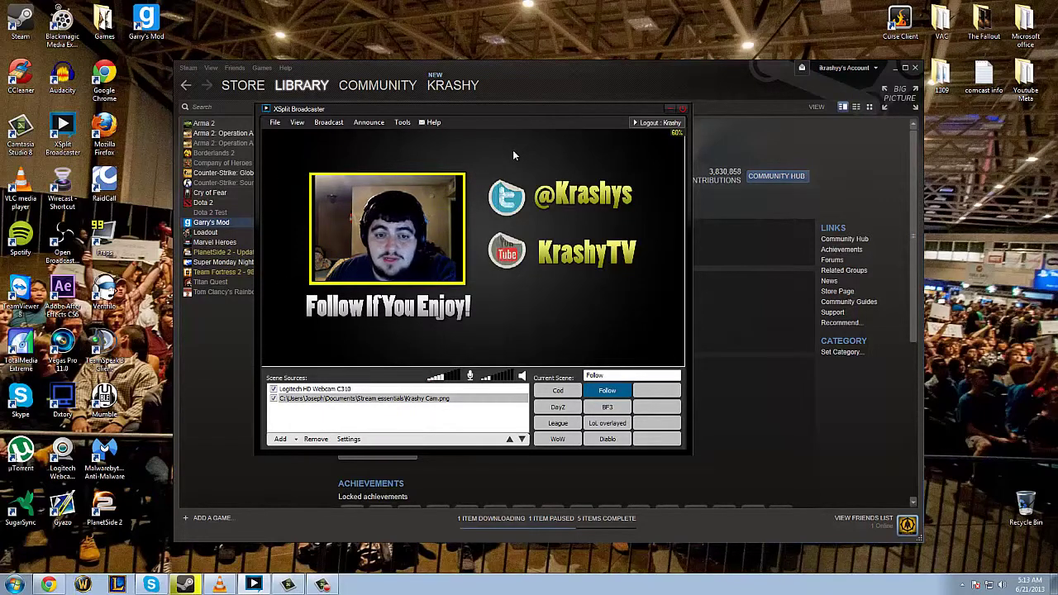